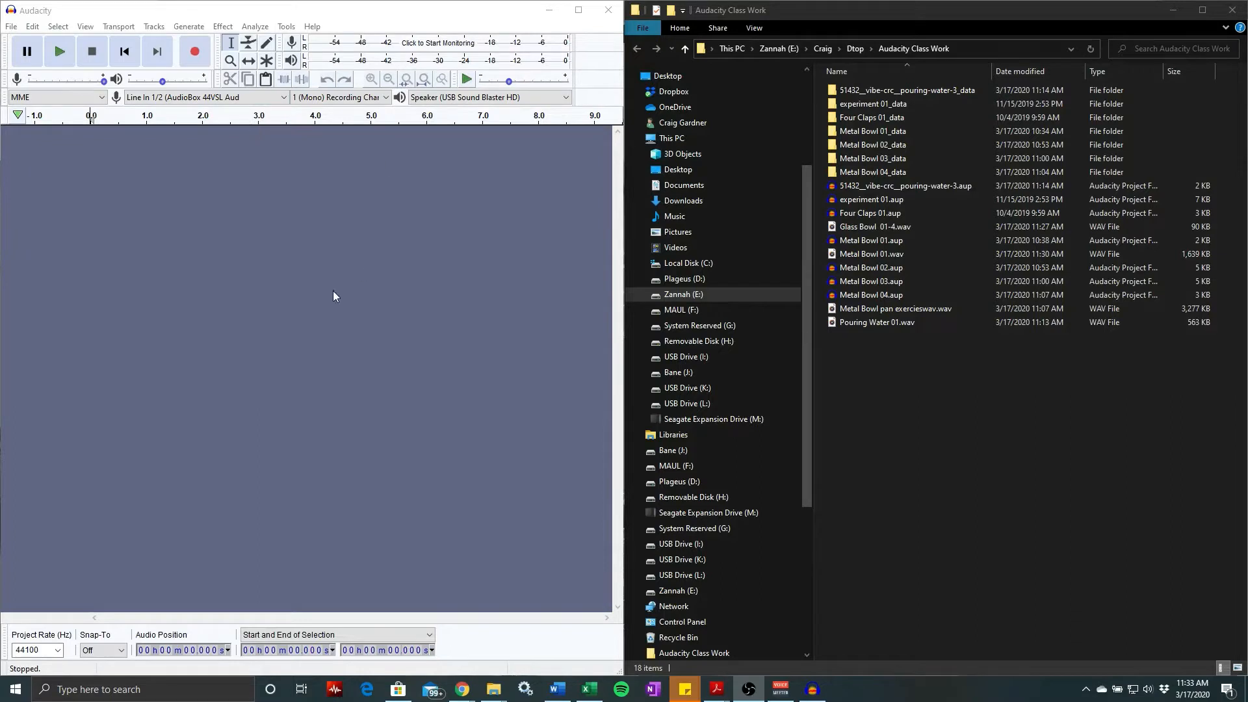
- Import Metal Bowl 01.wav by making a copy of the file before editing, and play the track
{"action": "left_click", "coordinate": [11, 26]}
{"action": "mouse_move", "coordinate": [65, 137]}
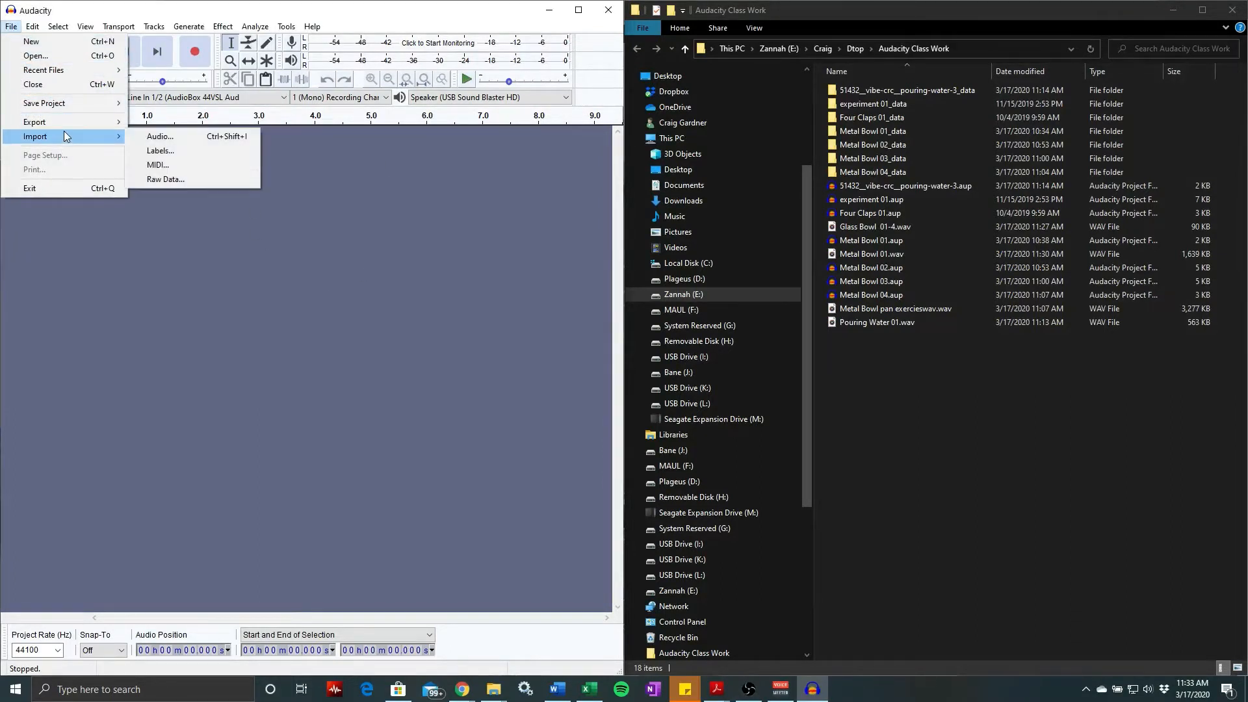
{"action": "left_click", "coordinate": [156, 136]}
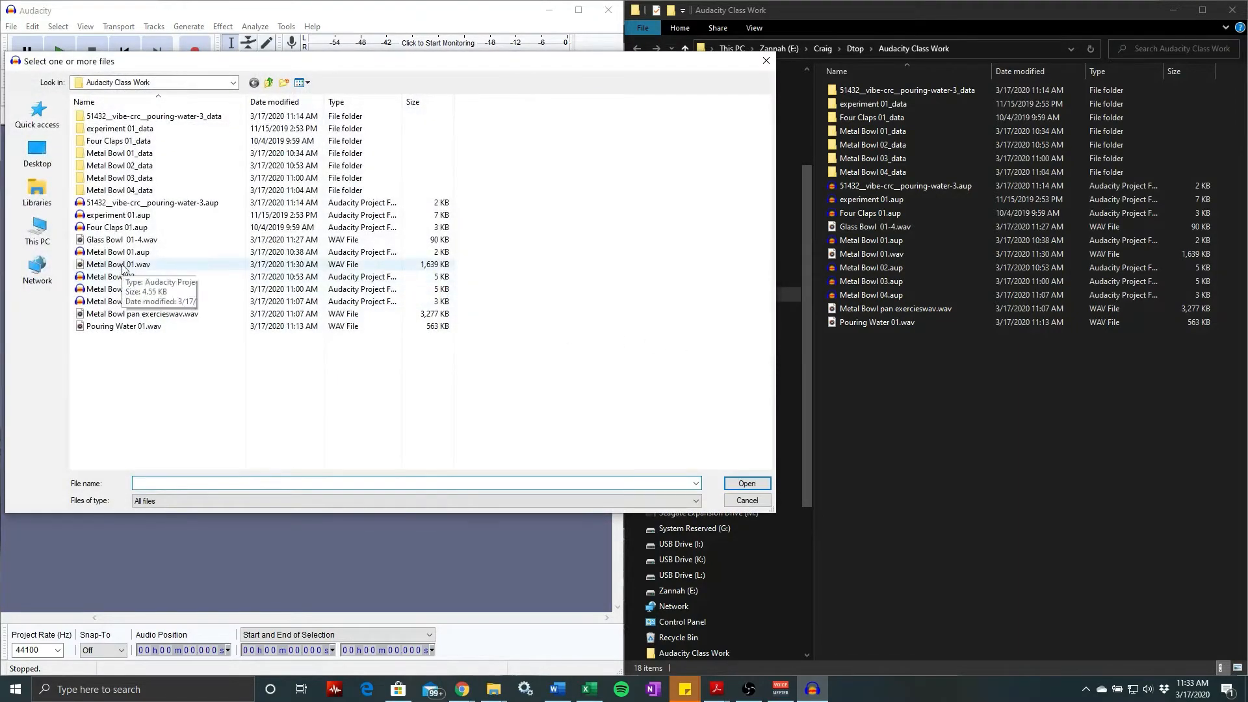
{"action": "double_click", "coordinate": [122, 264]}
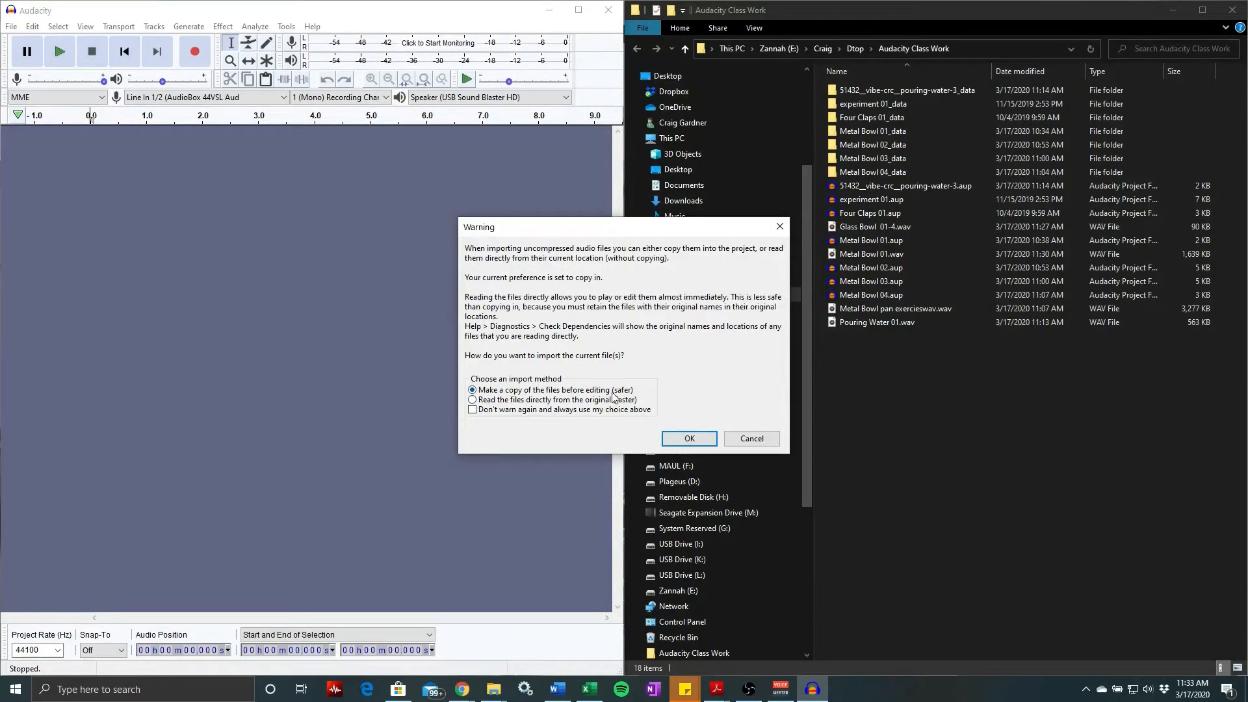
{"action": "left_click", "coordinate": [688, 438]}
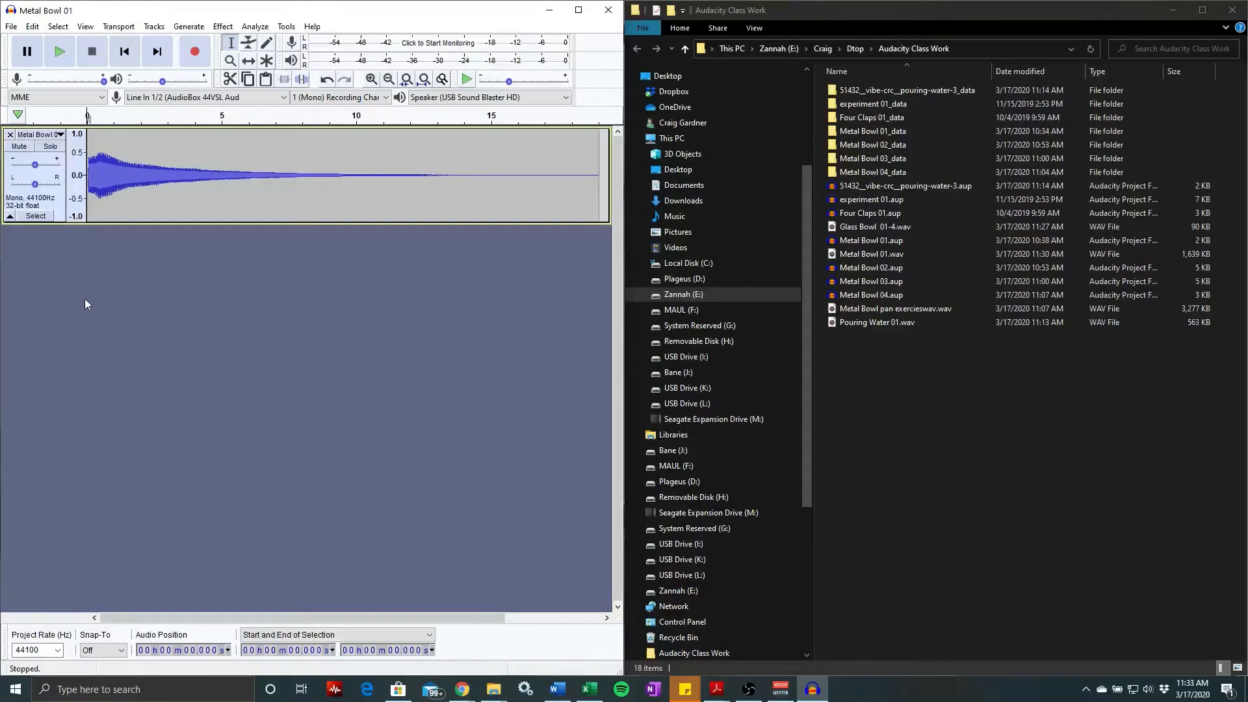
{"action": "key", "text": "space"}
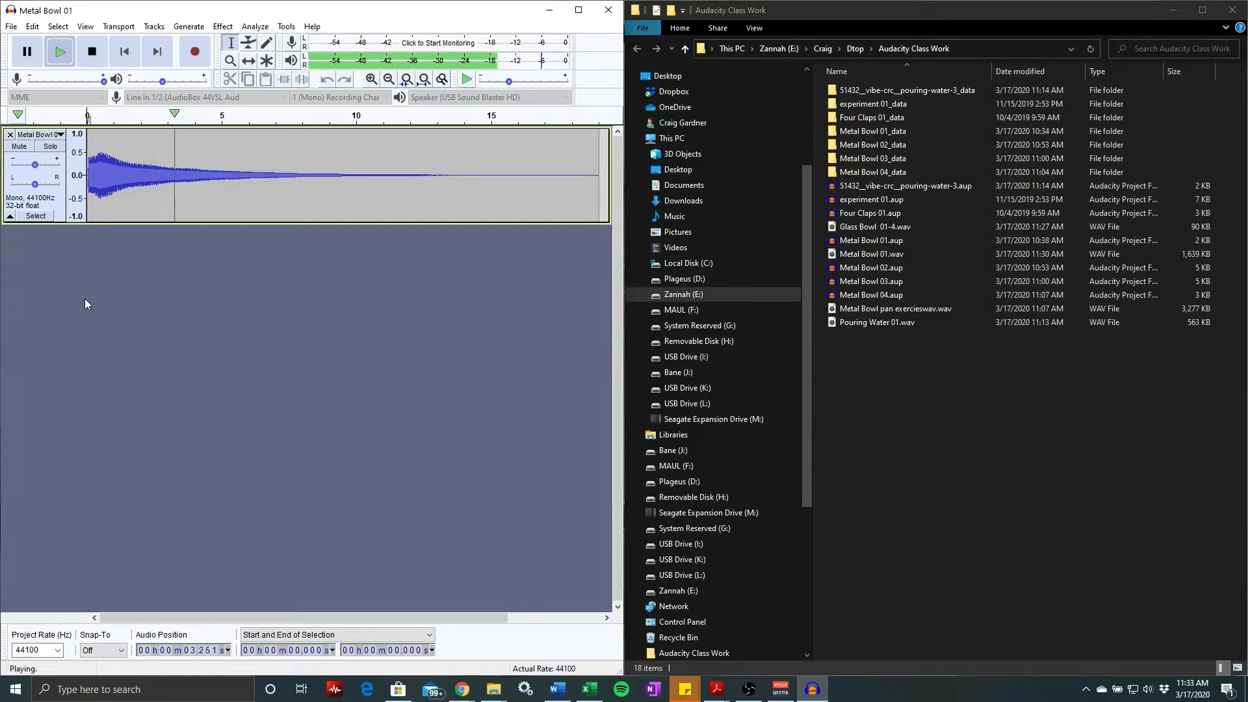
{"action": "key", "text": "space"}
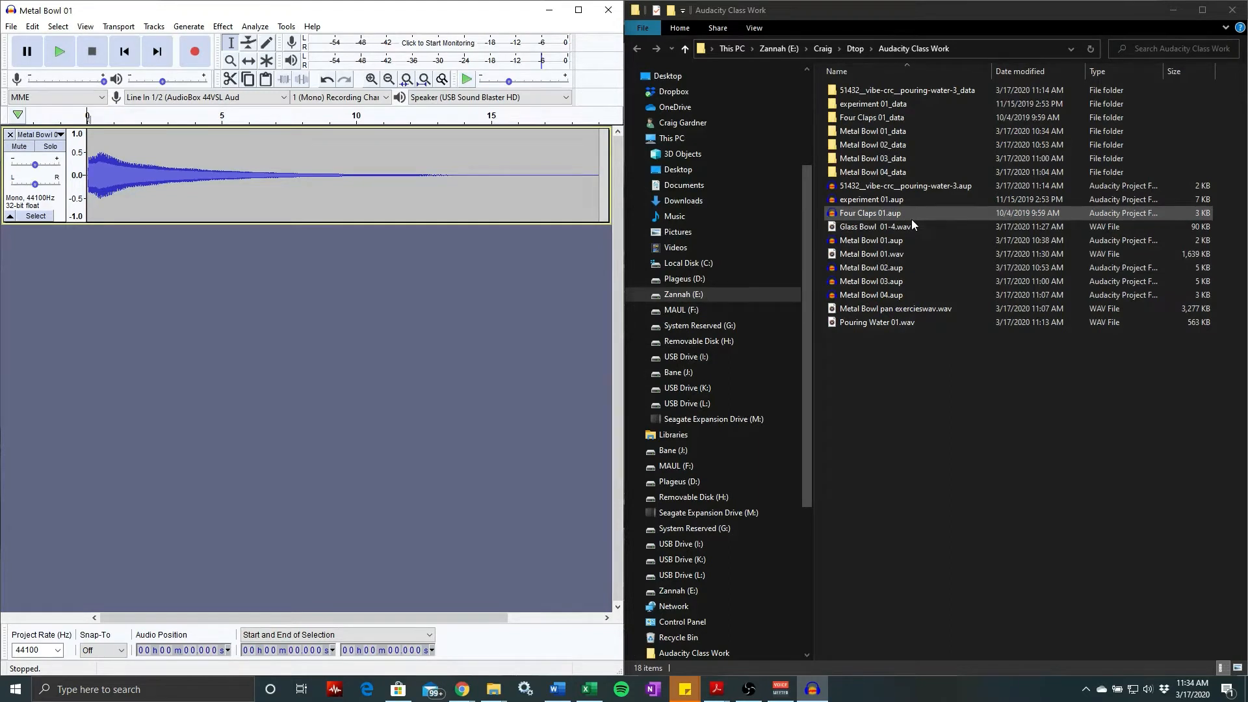
- Add Pouring Water 01.wav from the Audacity Class Work folder as a second track, copying the file before editing
{"action": "left_click", "coordinate": [883, 325]}
{"action": "left_click_drag", "start_coordinate": [883, 325], "coordinate": [302, 325]}
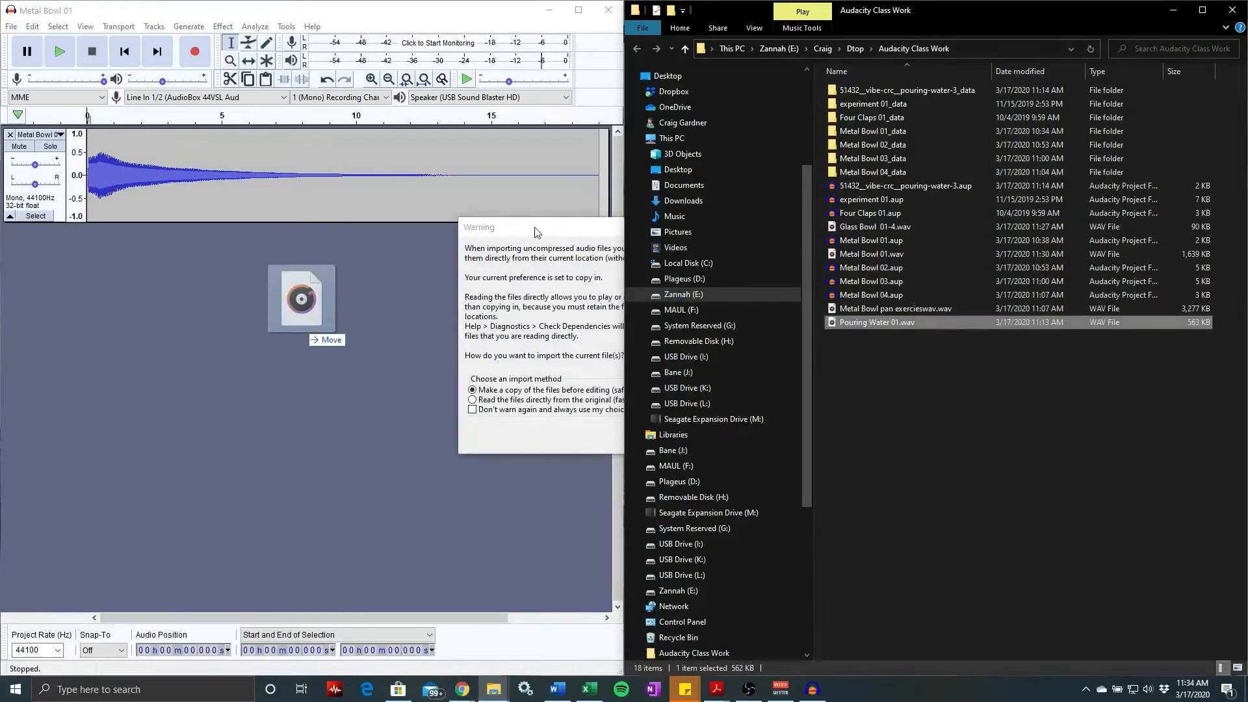
{"action": "left_click", "coordinate": [655, 446]}
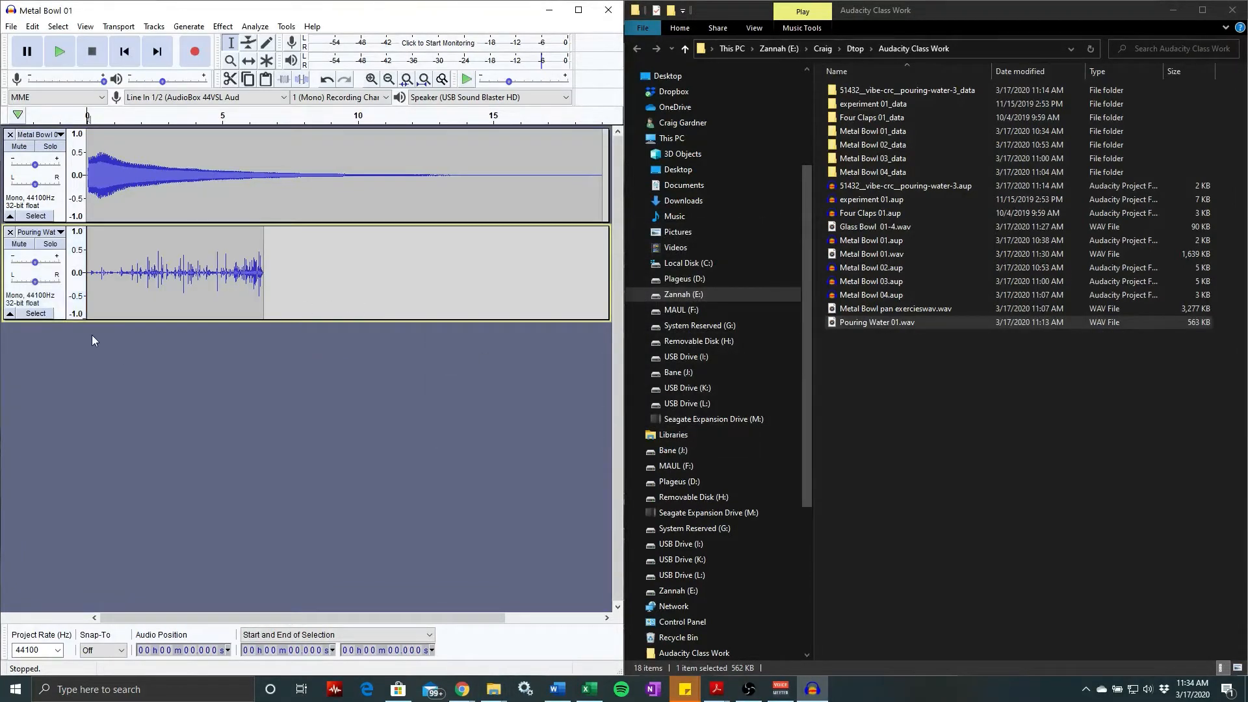
- Play the Metal Bowl and Pouring Water tracks together from the beginning of the timeline
{"action": "left_click", "coordinate": [100, 289]}
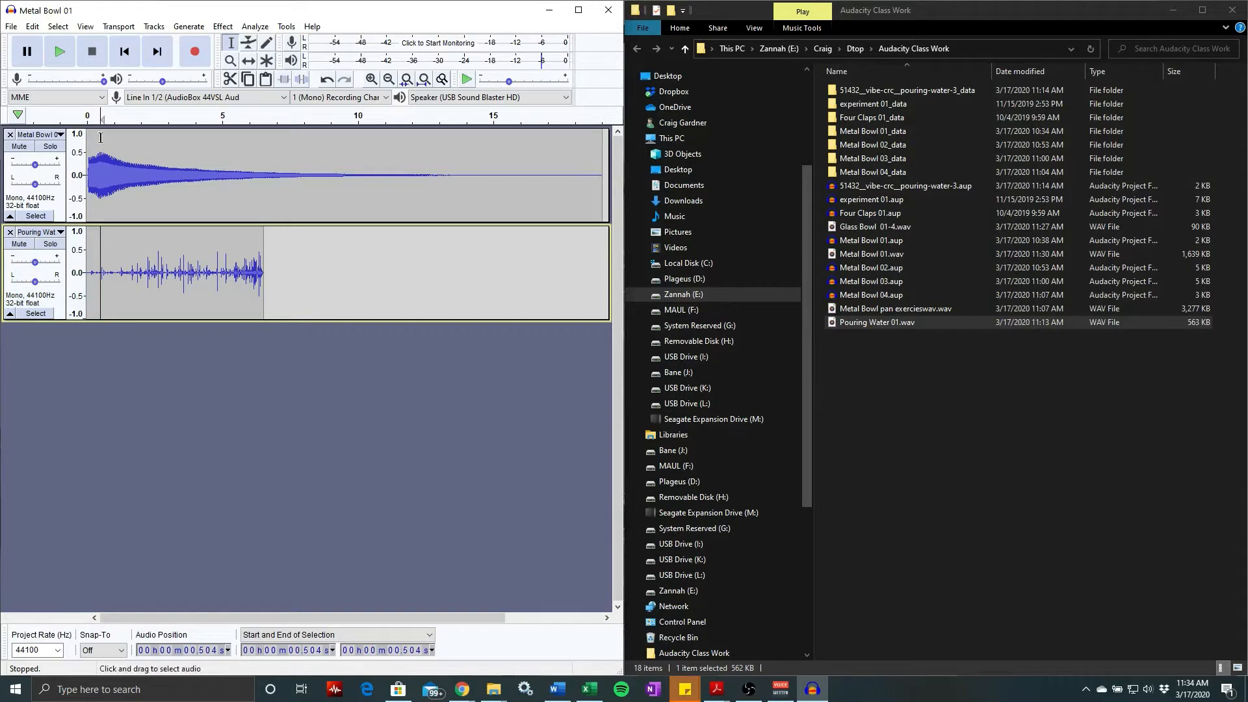
{"action": "left_click", "coordinate": [87, 118]}
{"action": "left_click", "coordinate": [86, 118]}
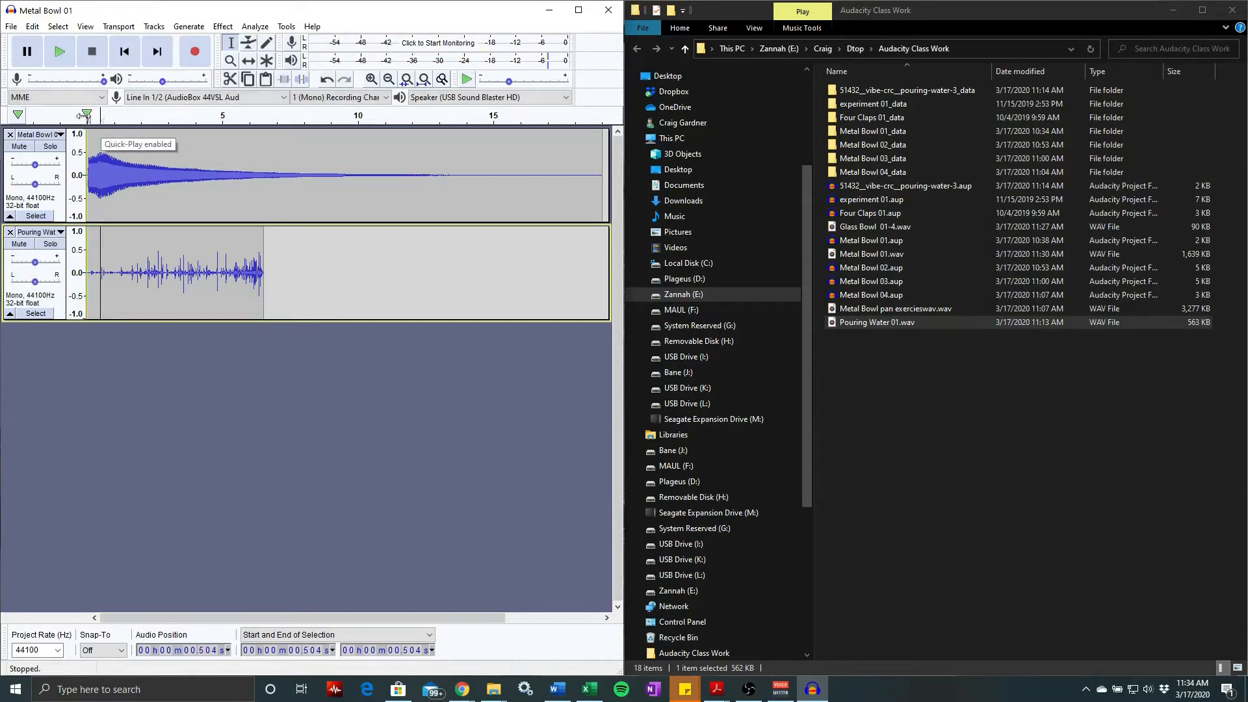
{"action": "left_click", "coordinate": [83, 124]}
{"action": "key", "text": "space"}
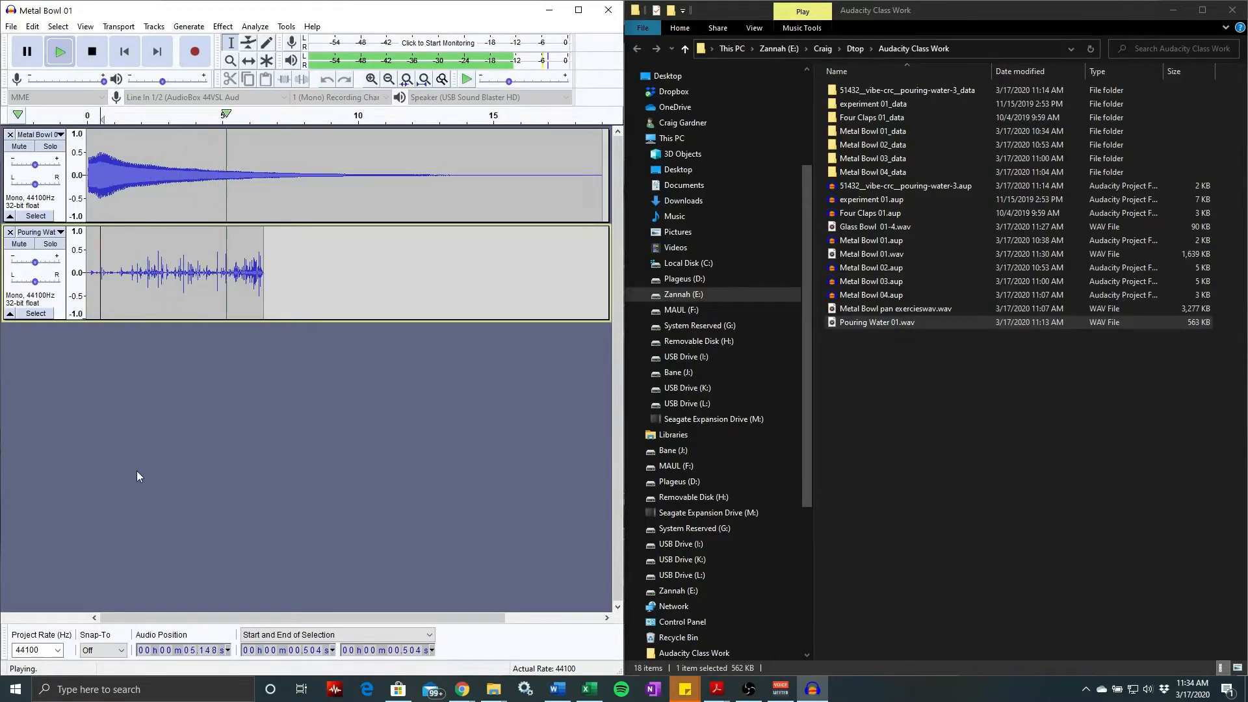
{"action": "key", "text": "space"}
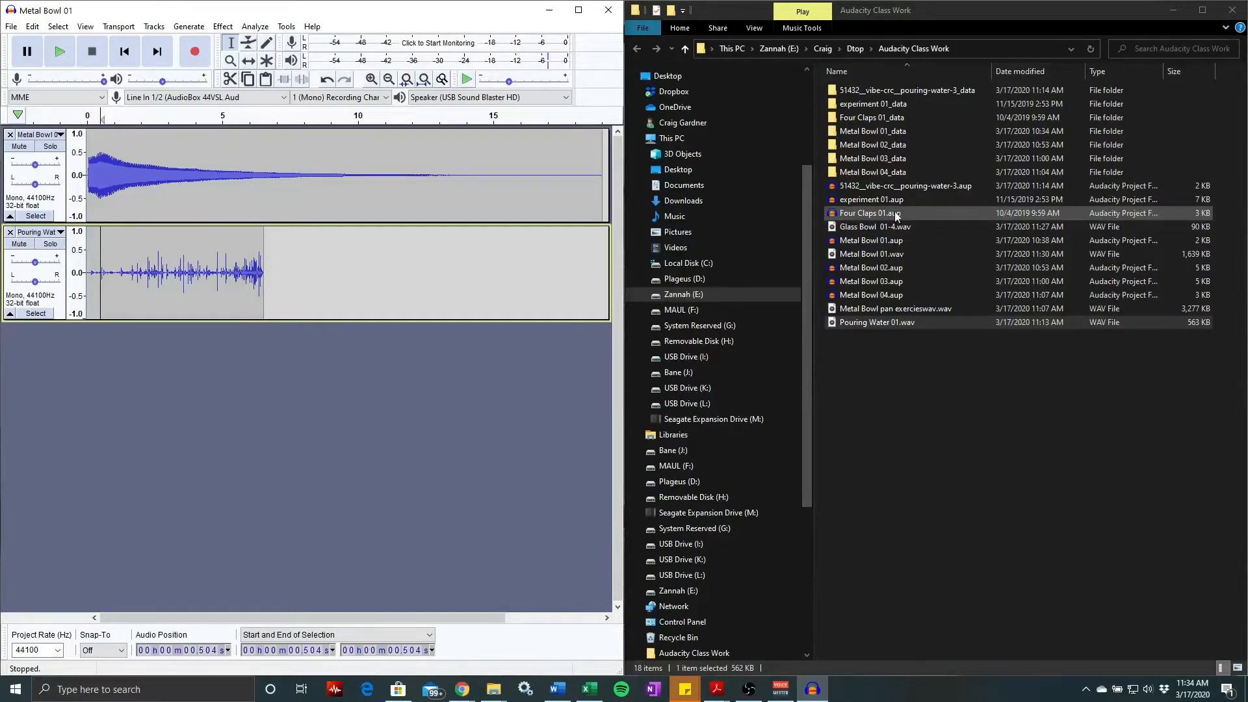
- Add Glass Bowl 01-4.wav as a third track, copying the file, and maximize the project window with the folder window minimized
{"action": "left_click", "coordinate": [880, 232]}
{"action": "left_click_drag", "start_coordinate": [881, 232], "coordinate": [274, 418]}
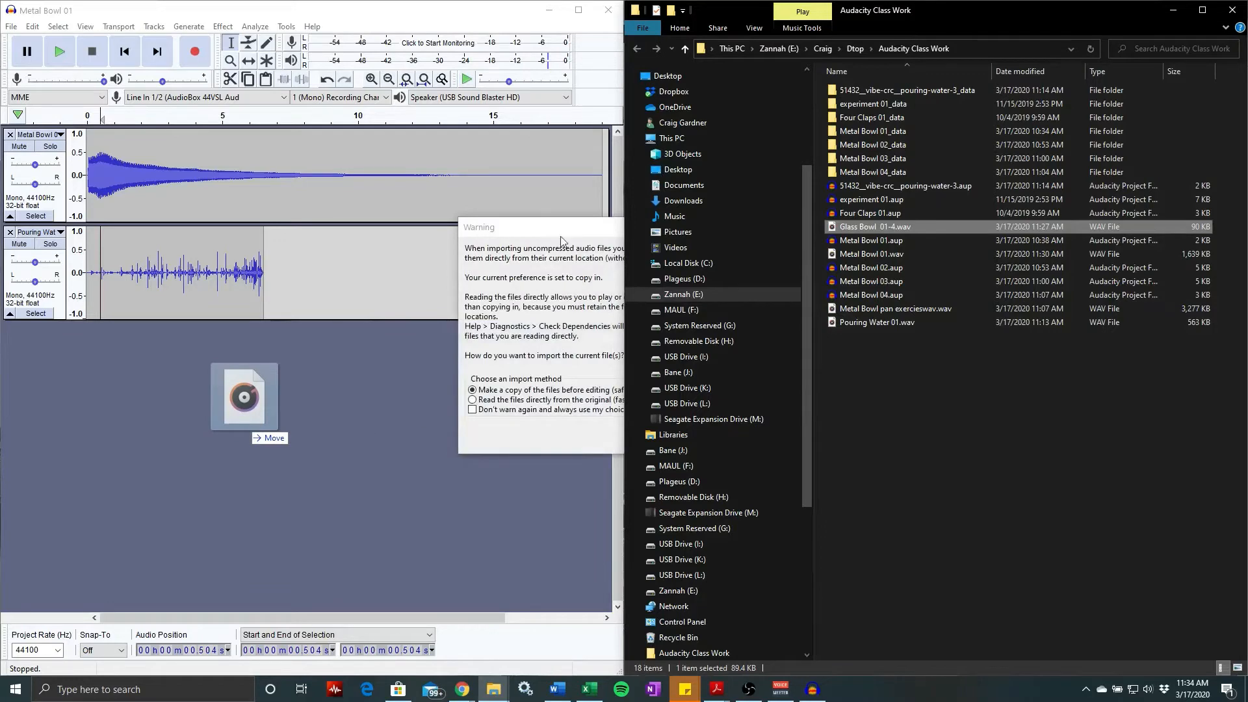
{"action": "left_click_drag", "start_coordinate": [575, 234], "coordinate": [490, 235]}
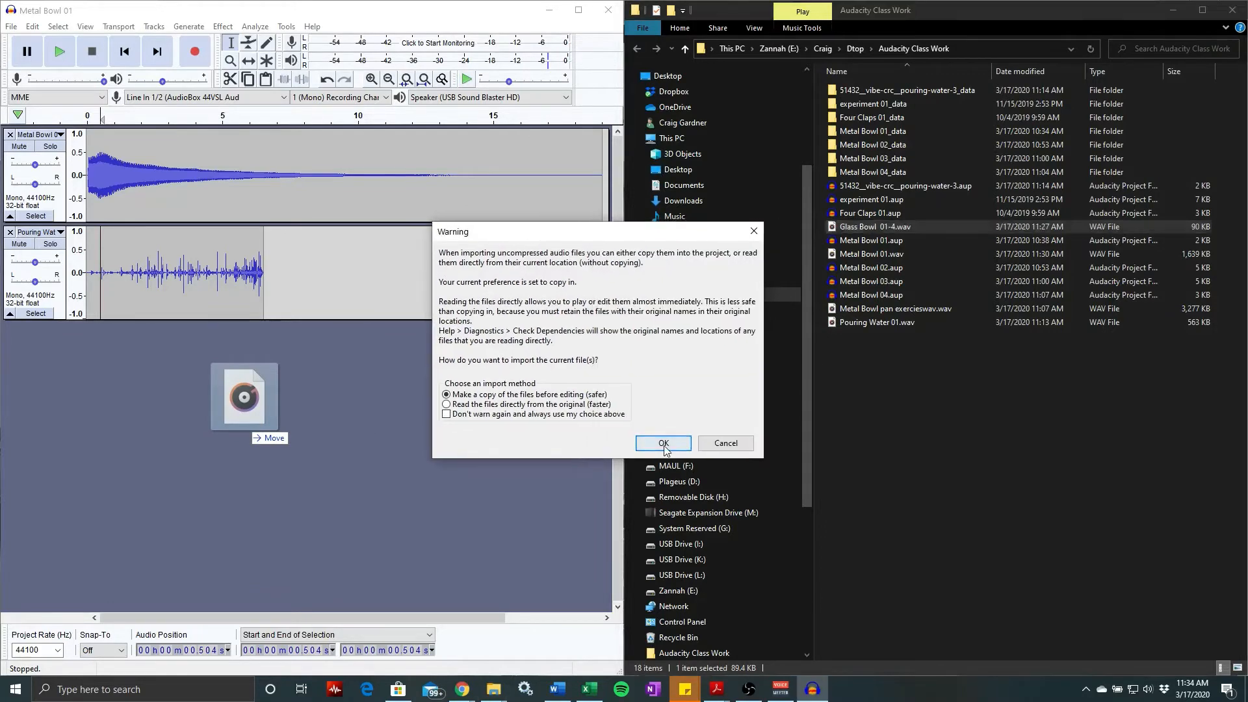
{"action": "left_click", "coordinate": [672, 441]}
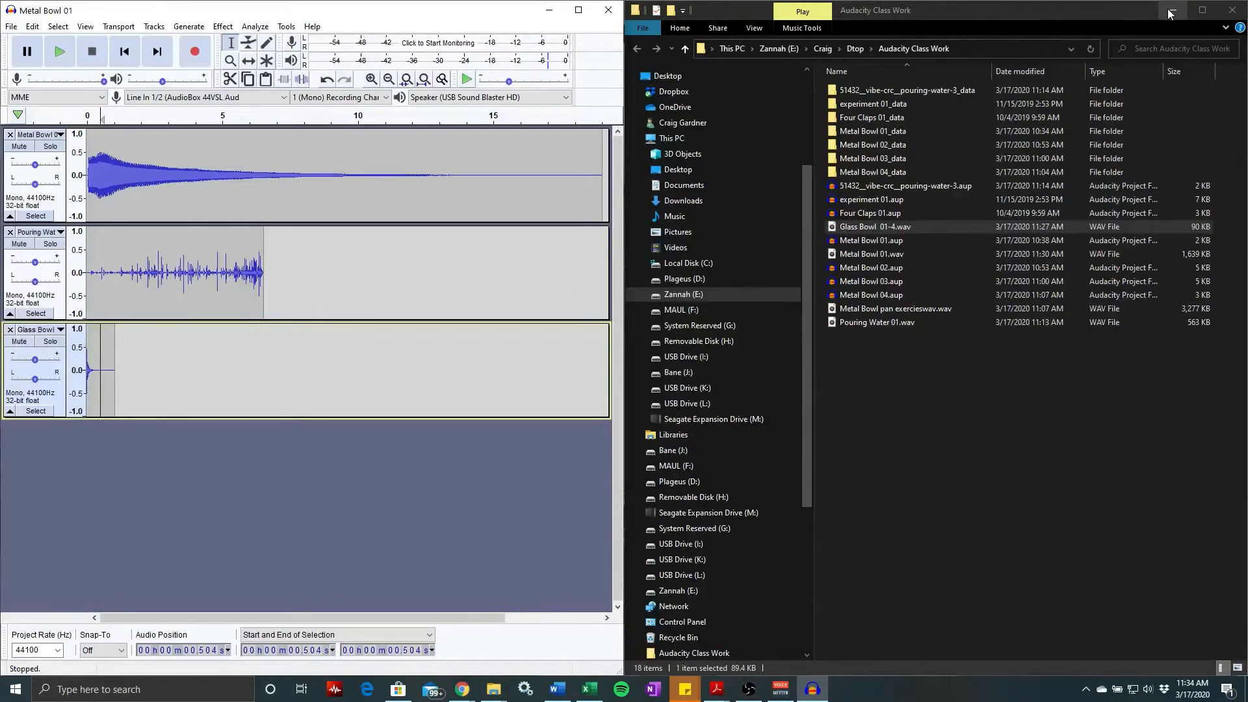
{"action": "left_click", "coordinate": [1168, 10]}
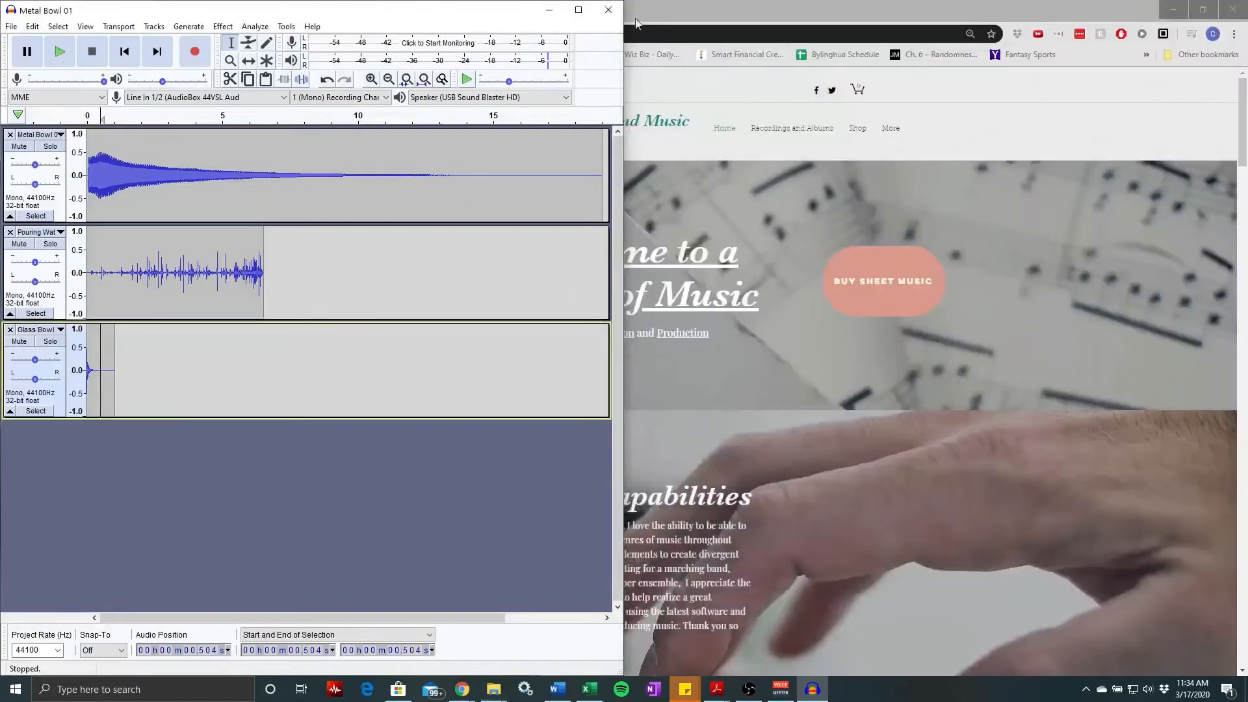
{"action": "left_click", "coordinate": [578, 10]}
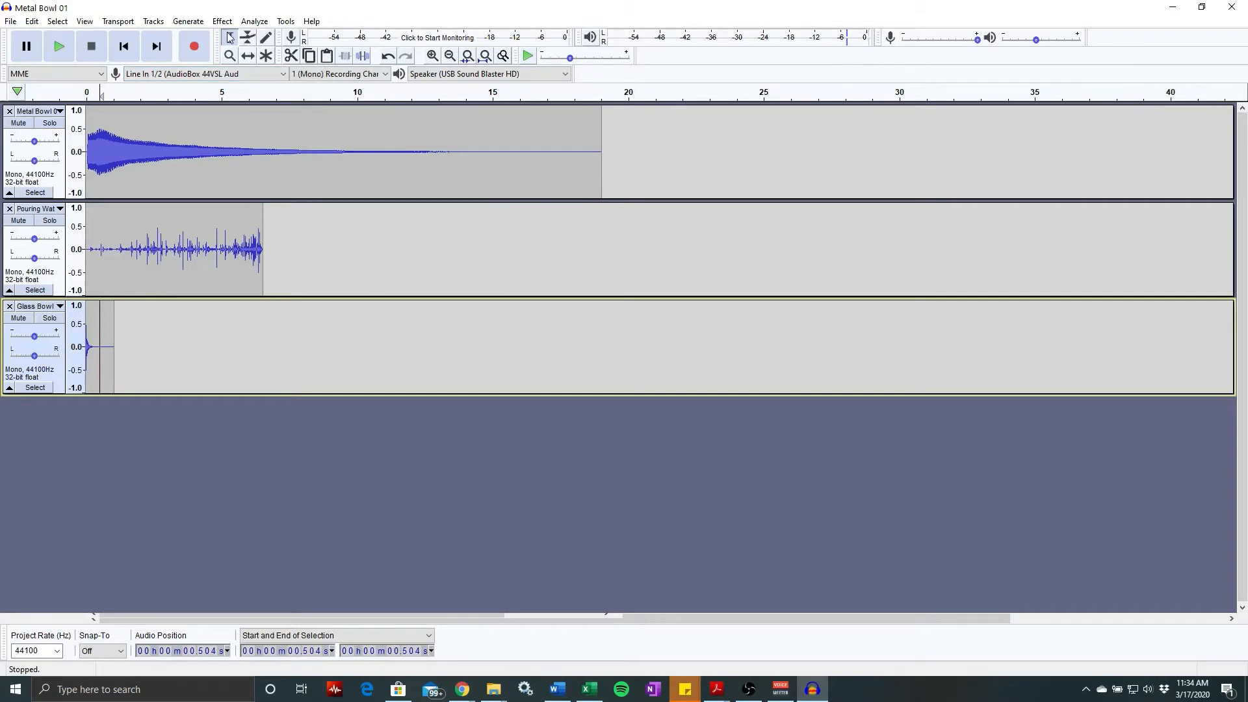
- Time-shift the Pouring Water clip to start at about 8.3 seconds and the Glass Bowl clip to start at about 16.3 seconds
{"action": "left_click", "coordinate": [249, 58]}
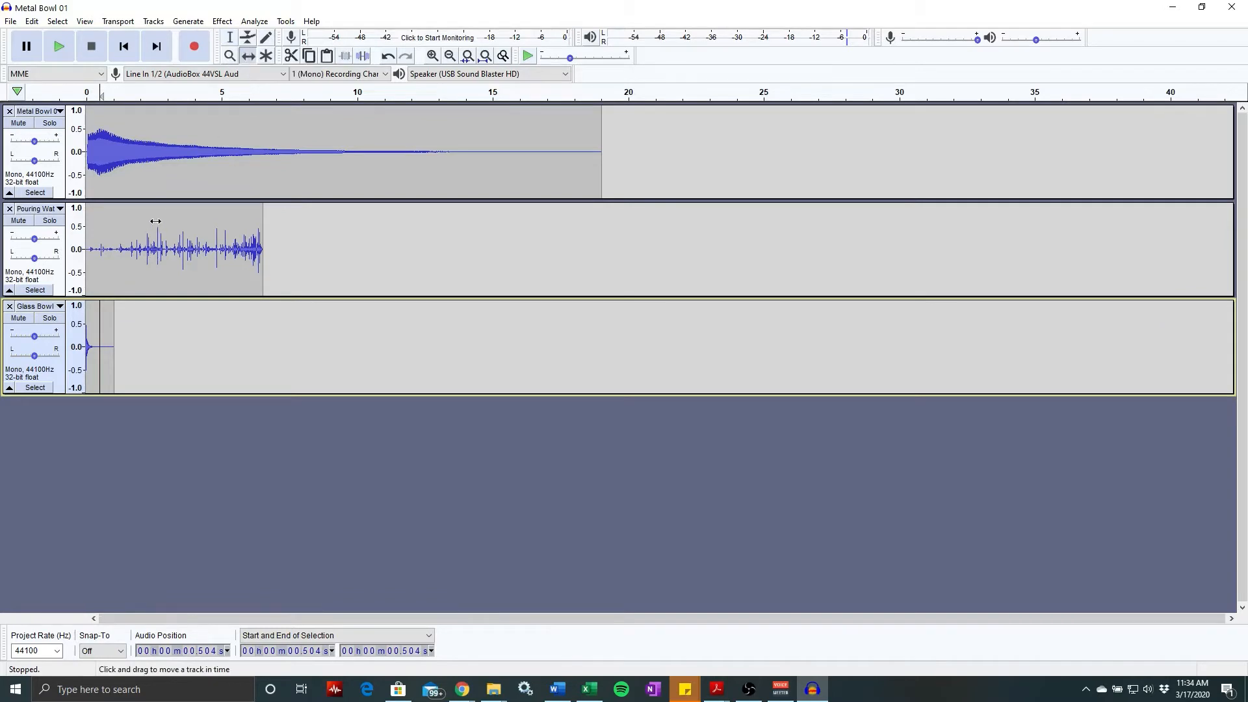
{"action": "left_click_drag", "start_coordinate": [156, 221], "coordinate": [699, 237]}
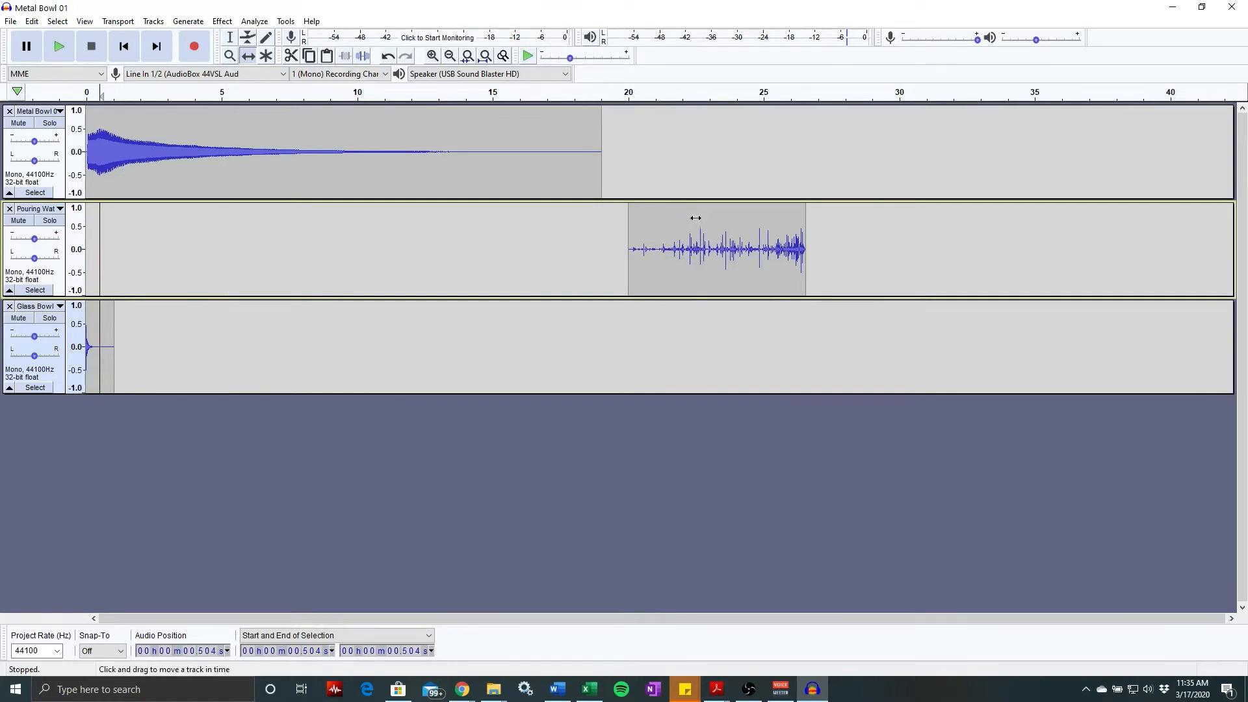
{"action": "left_click_drag", "start_coordinate": [696, 218], "coordinate": [671, 218]}
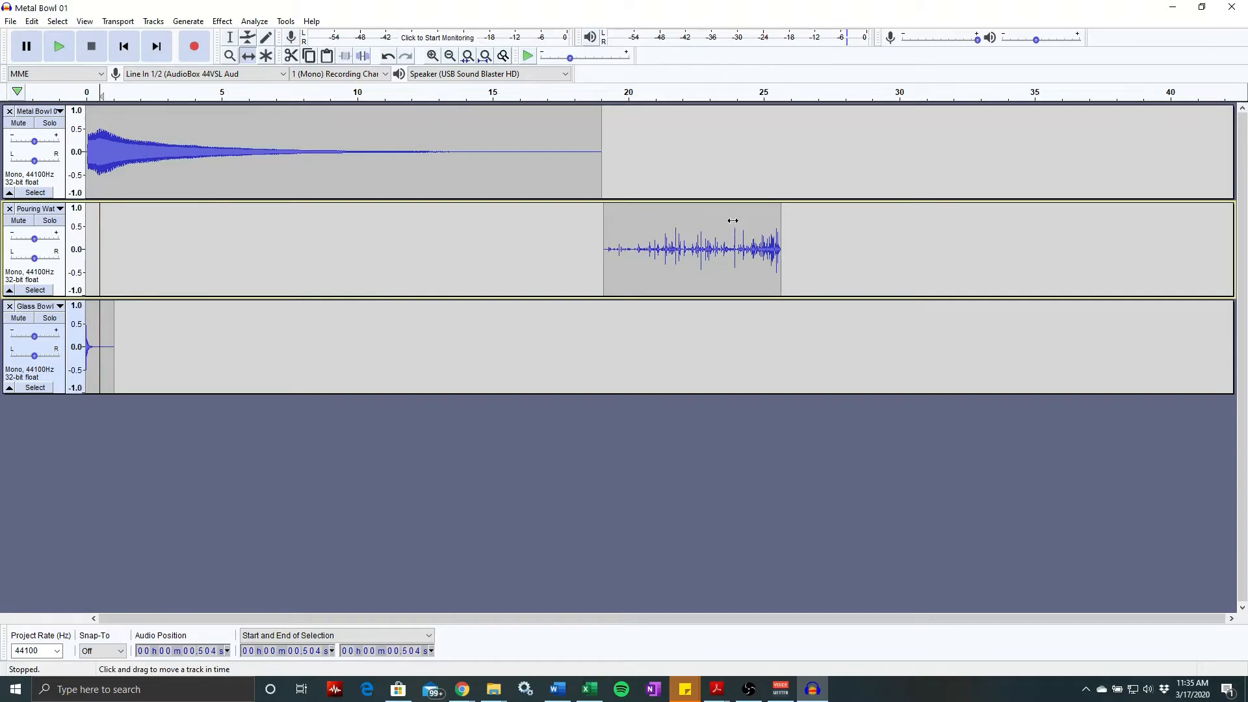
{"action": "left_click_drag", "start_coordinate": [732, 220], "coordinate": [440, 220]}
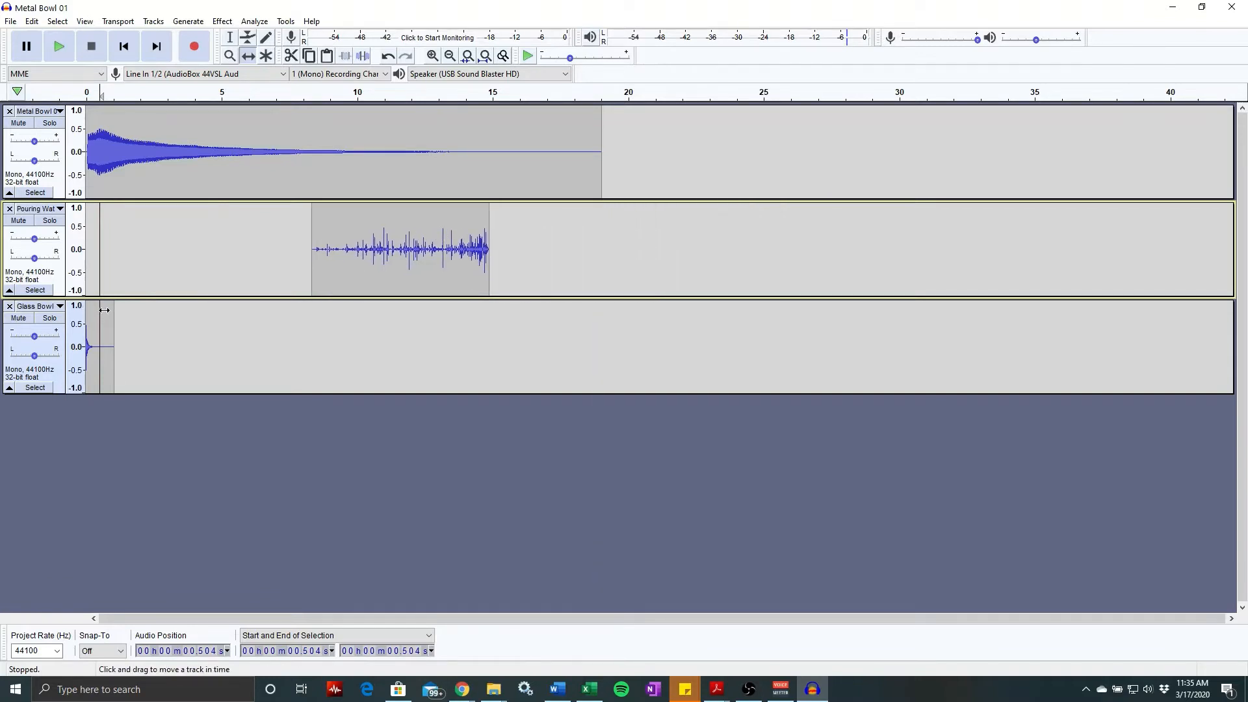
{"action": "left_click_drag", "start_coordinate": [104, 310], "coordinate": [548, 330]}
- Return to the start of the project and briefly play the rearranged tracks
{"action": "left_click", "coordinate": [124, 46]}
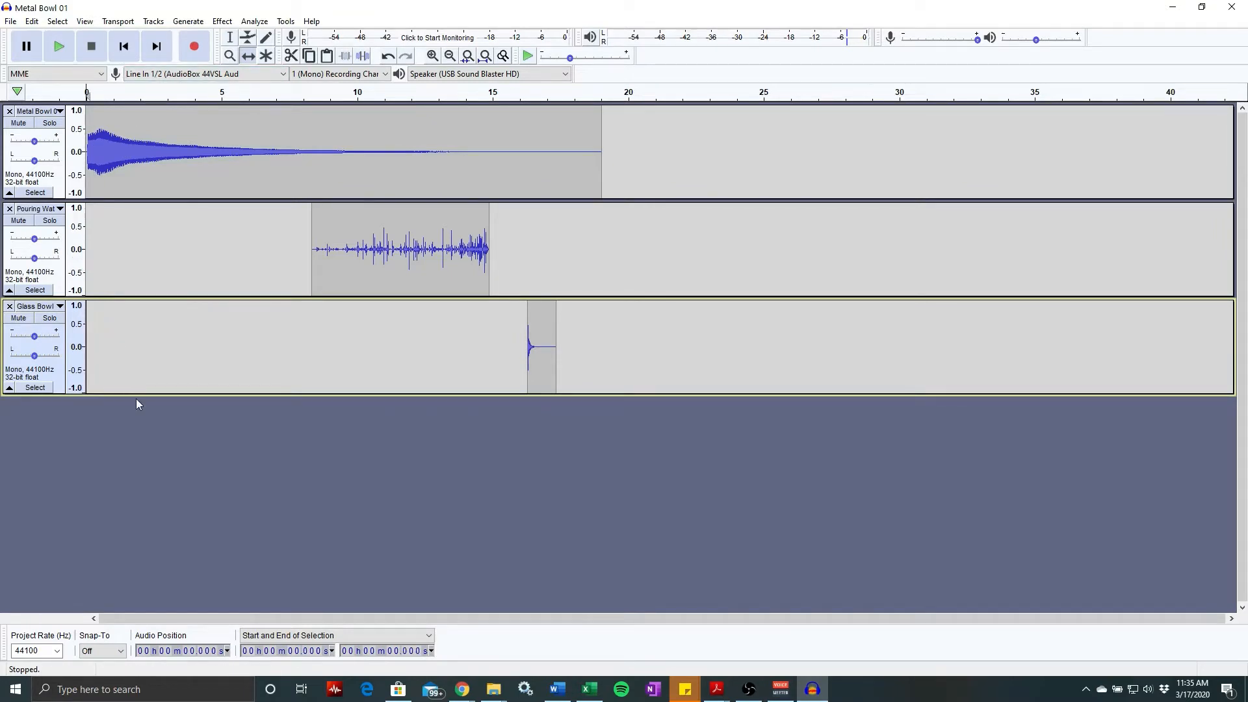
{"action": "key", "text": "space"}
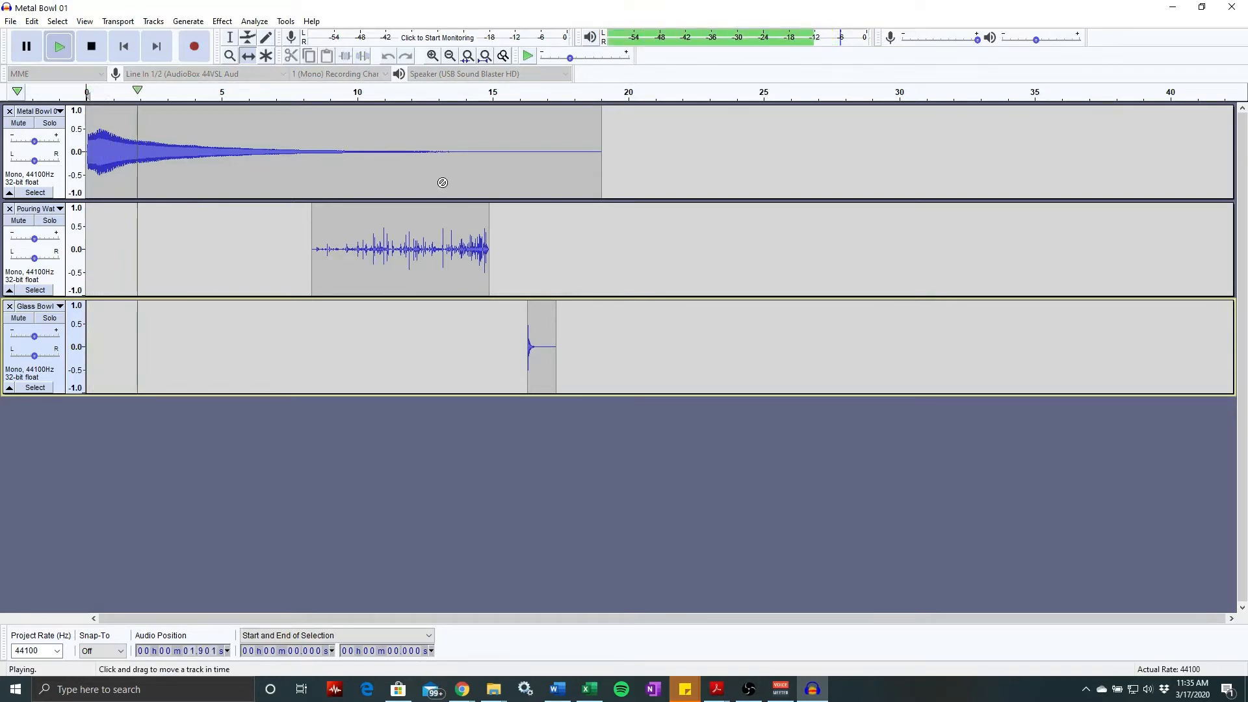
{"action": "key", "text": "space"}
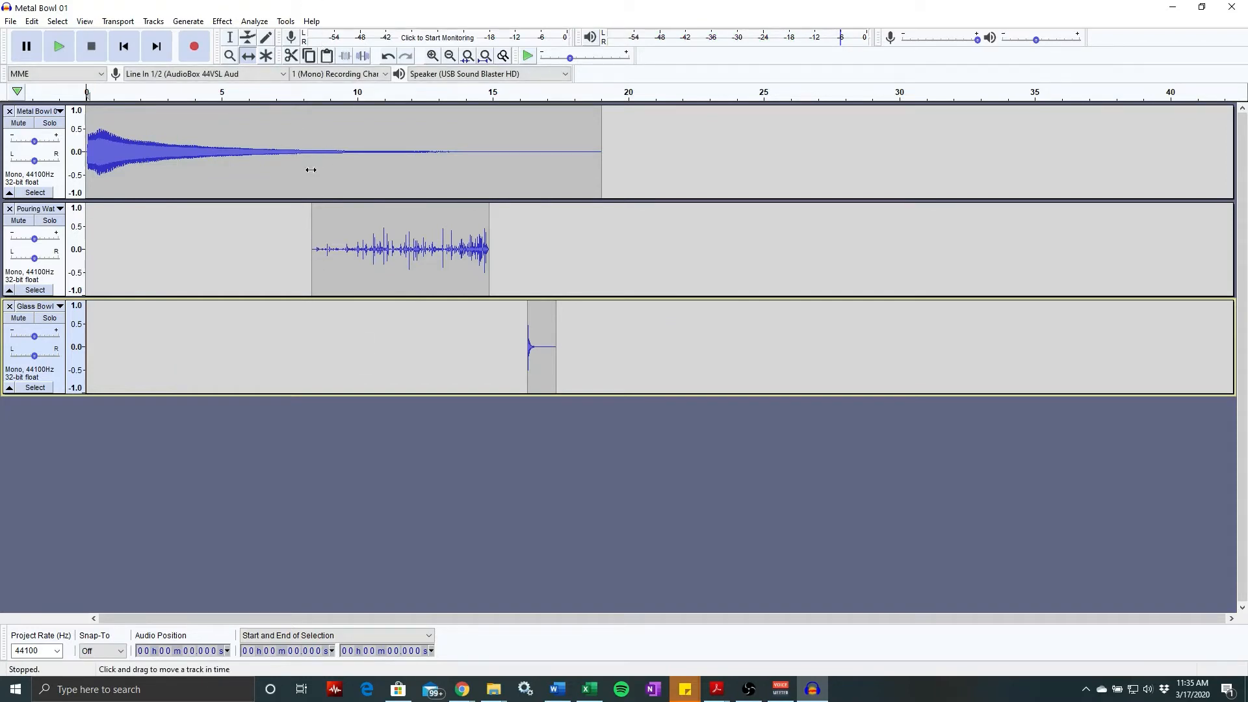
- Play the project from about 8.1 seconds, just before the Pouring Water clip, through that clip's end
{"action": "left_click", "coordinate": [230, 37]}
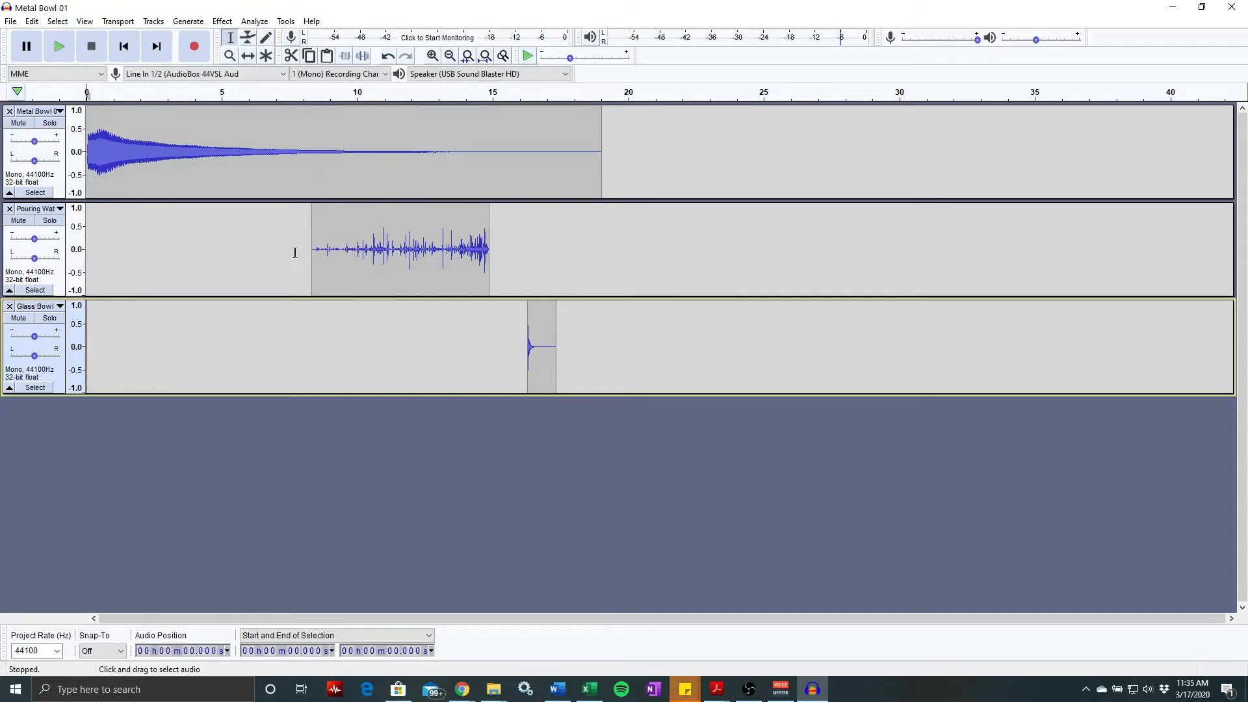
{"action": "left_click", "coordinate": [305, 254]}
{"action": "key", "text": "space"}
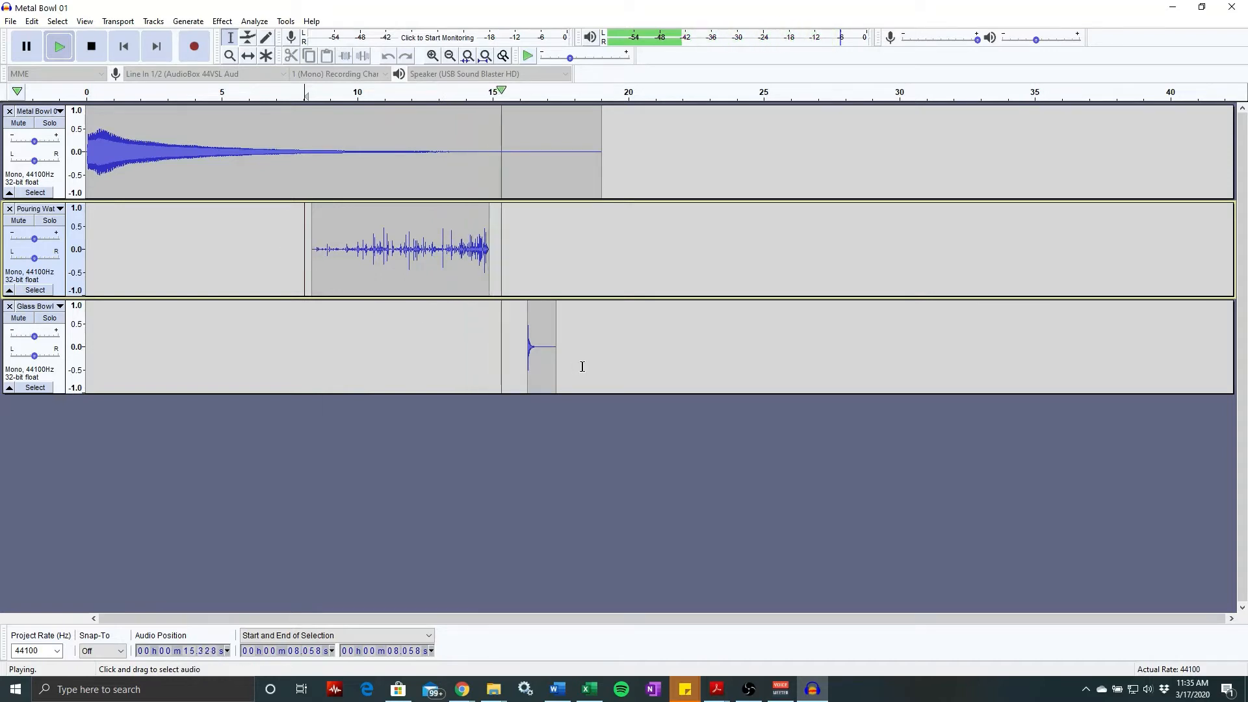
{"action": "key", "text": "space"}
- Play the project from just before the Glass Bowl clip, at about 15.9 seconds
{"action": "left_click", "coordinate": [526, 334]}
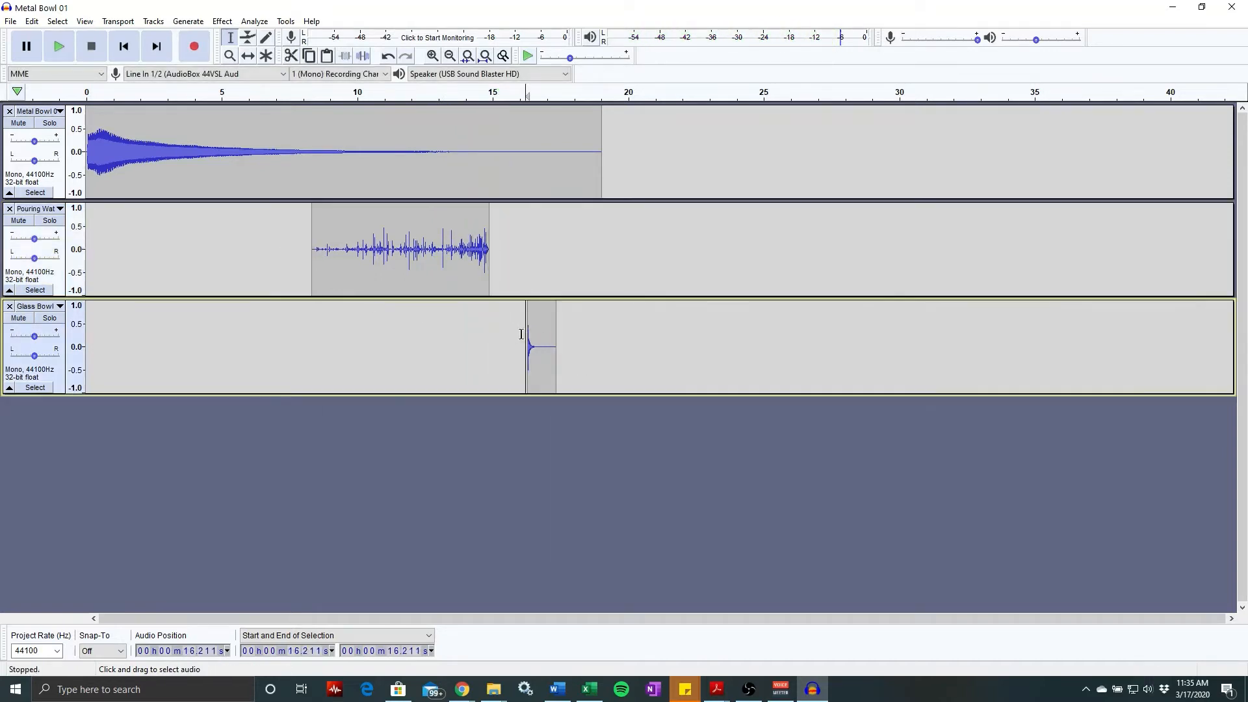
{"action": "left_click", "coordinate": [518, 341]}
{"action": "key", "text": "space"}
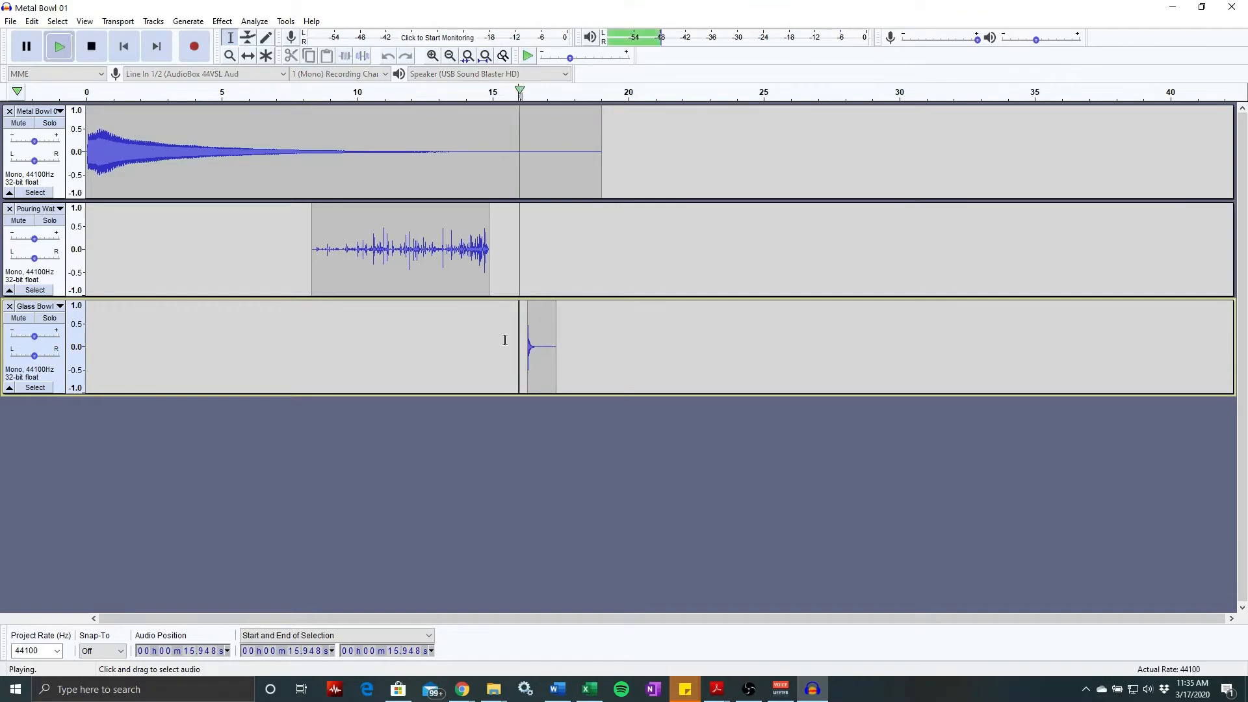
{"action": "key", "text": "space"}
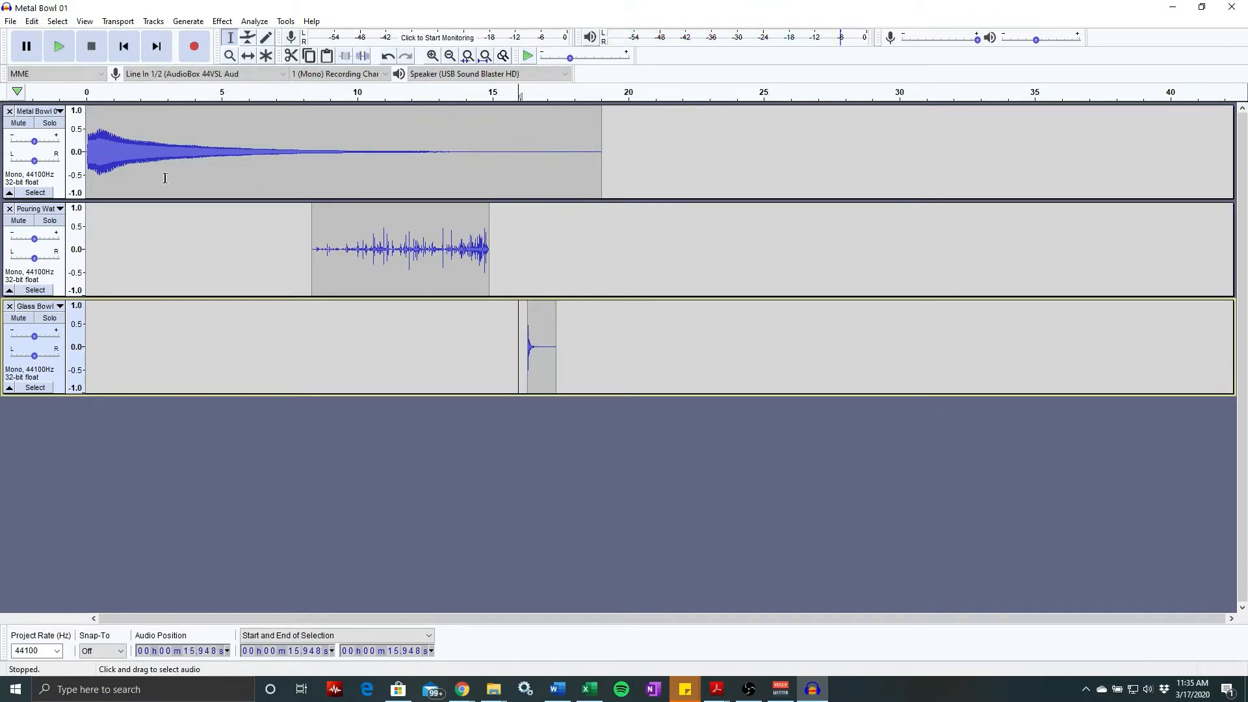
- Replay the opening of the project from 0 seconds, and play the Glass Bowl passage again from about 16 seconds
{"action": "left_click", "coordinate": [86, 136]}
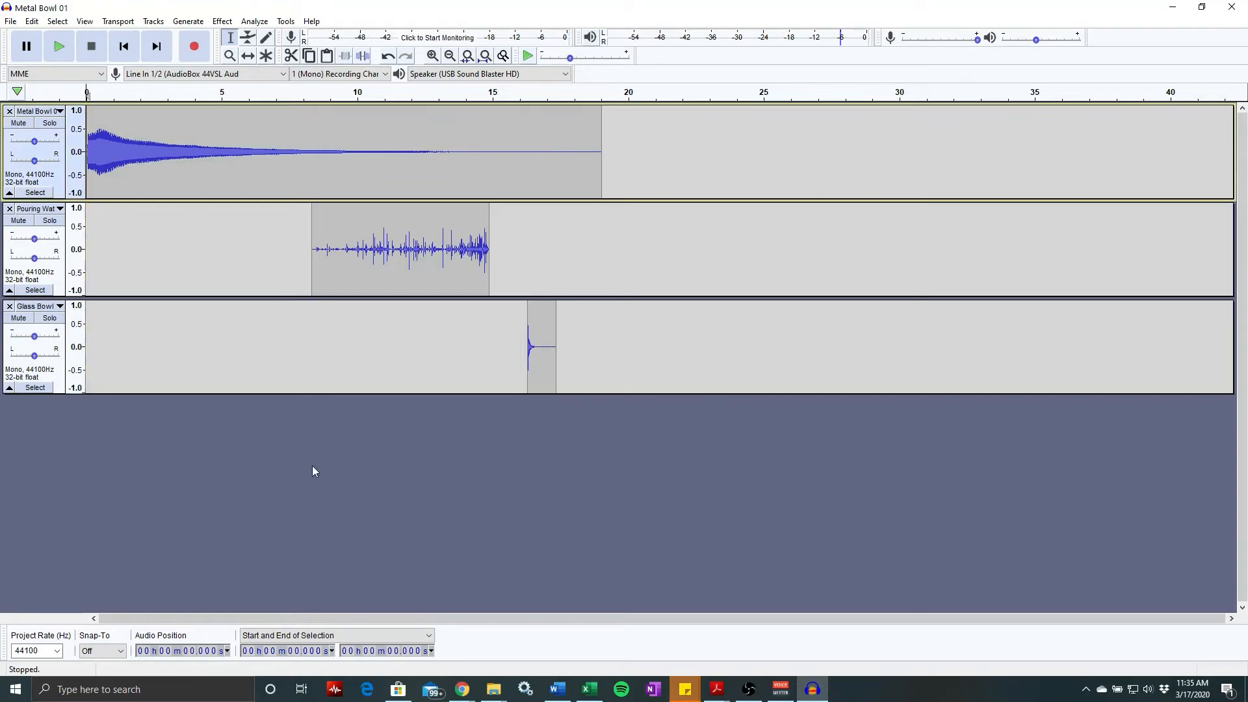
{"action": "key", "text": "space"}
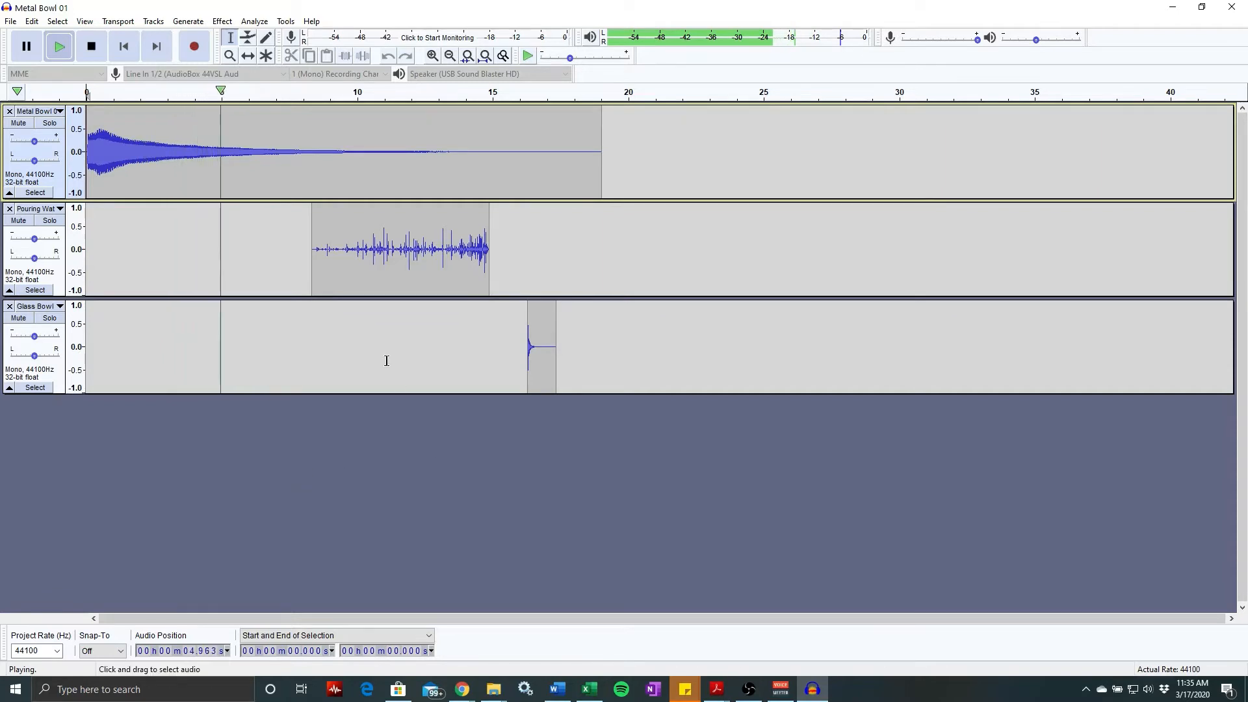
{"action": "key", "text": "space"}
{"action": "left_click", "coordinate": [521, 339]}
{"action": "key", "text": "space"}
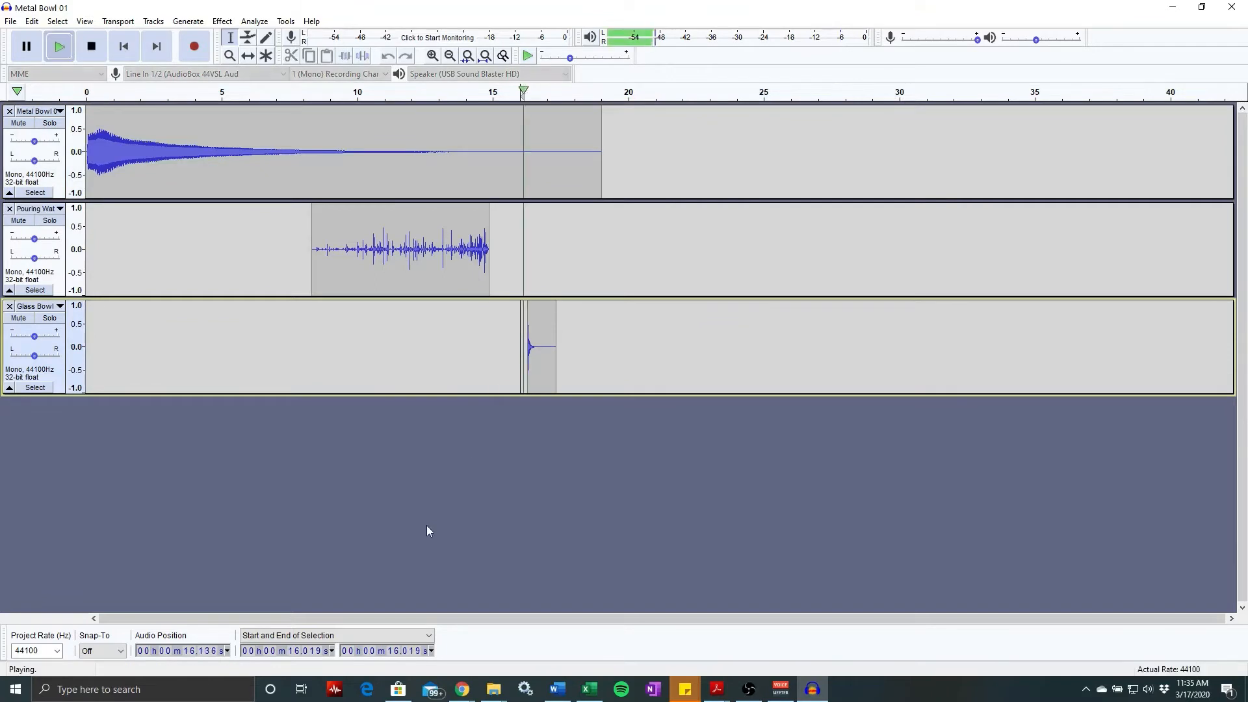
{"action": "key", "text": "space"}
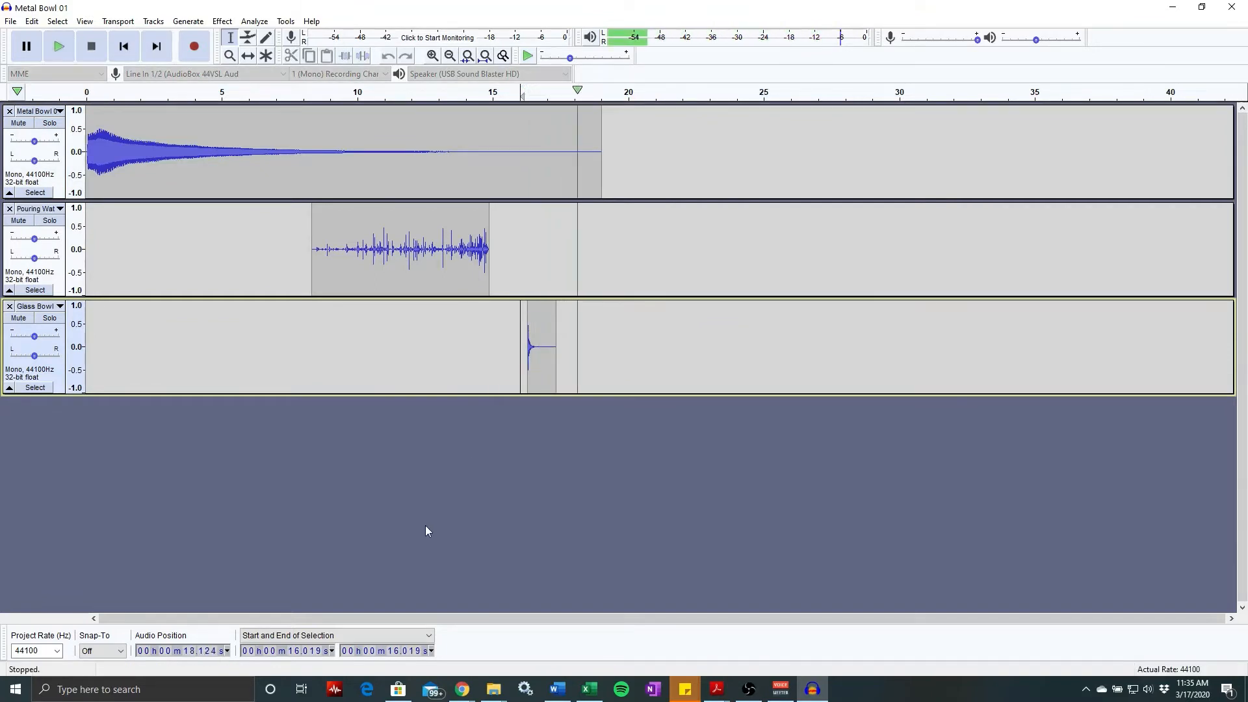
- Place the cursor in the Pouring Water track just before its clip, at about 8.2 seconds
{"action": "left_click", "coordinate": [305, 156]}
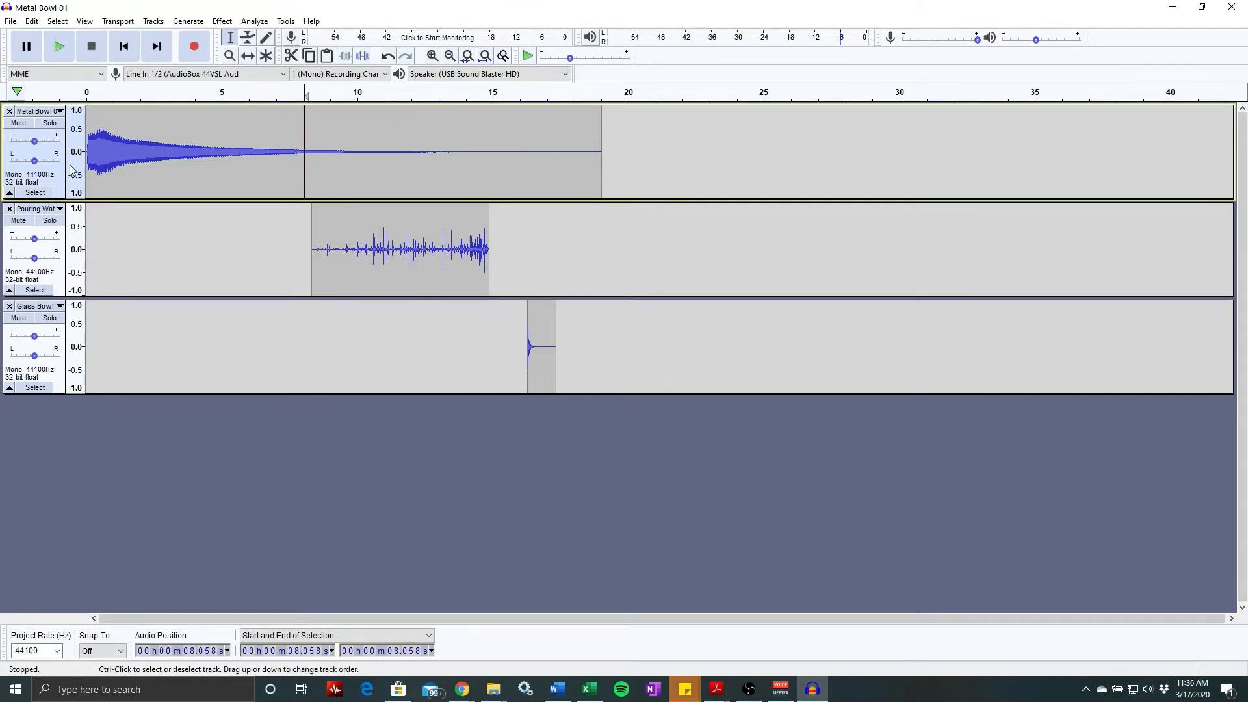
{"action": "left_click", "coordinate": [308, 248]}
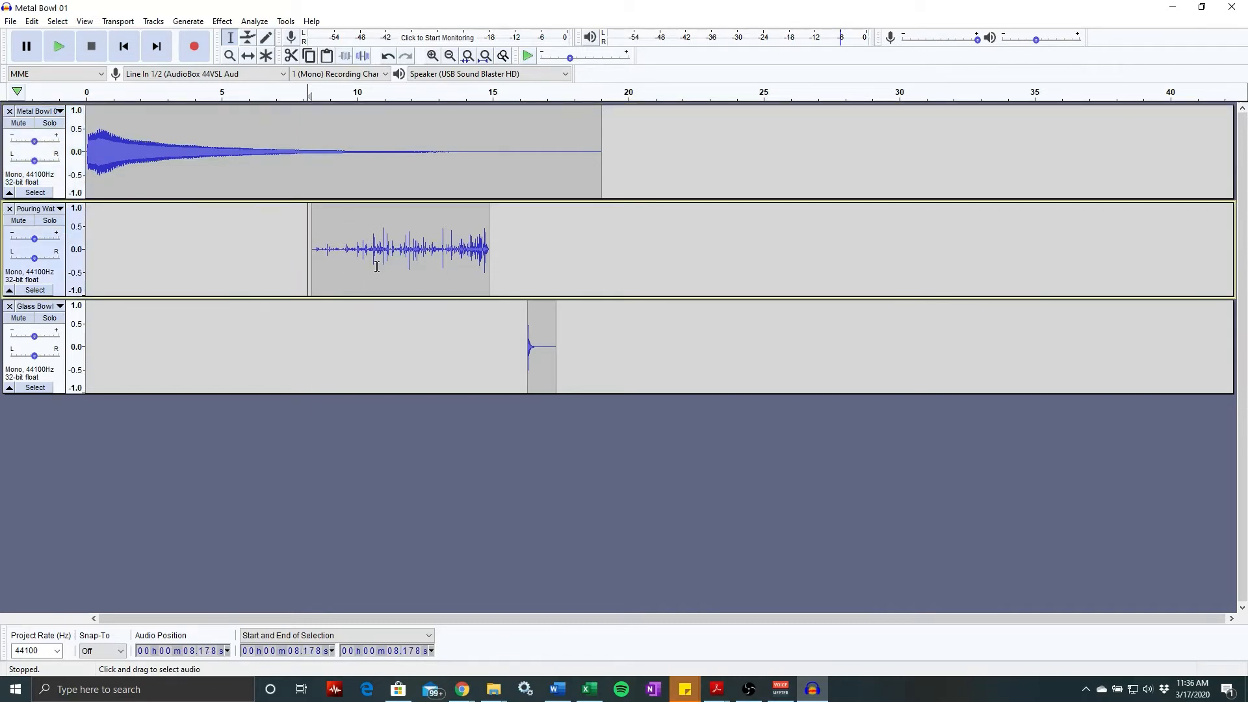
- Play the project from about 8.2 seconds through the Pouring Water clip, and place the cursor just before the Glass Bowl clip
{"action": "key", "text": "space"}
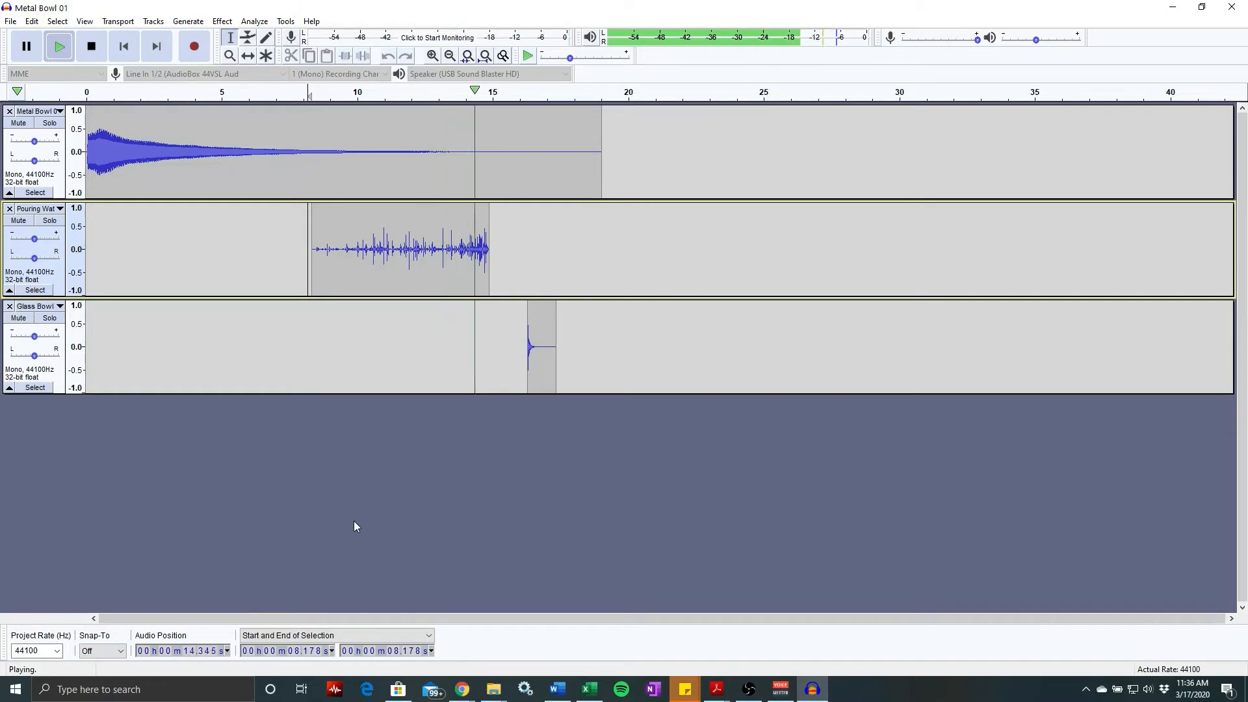
{"action": "key", "text": "space"}
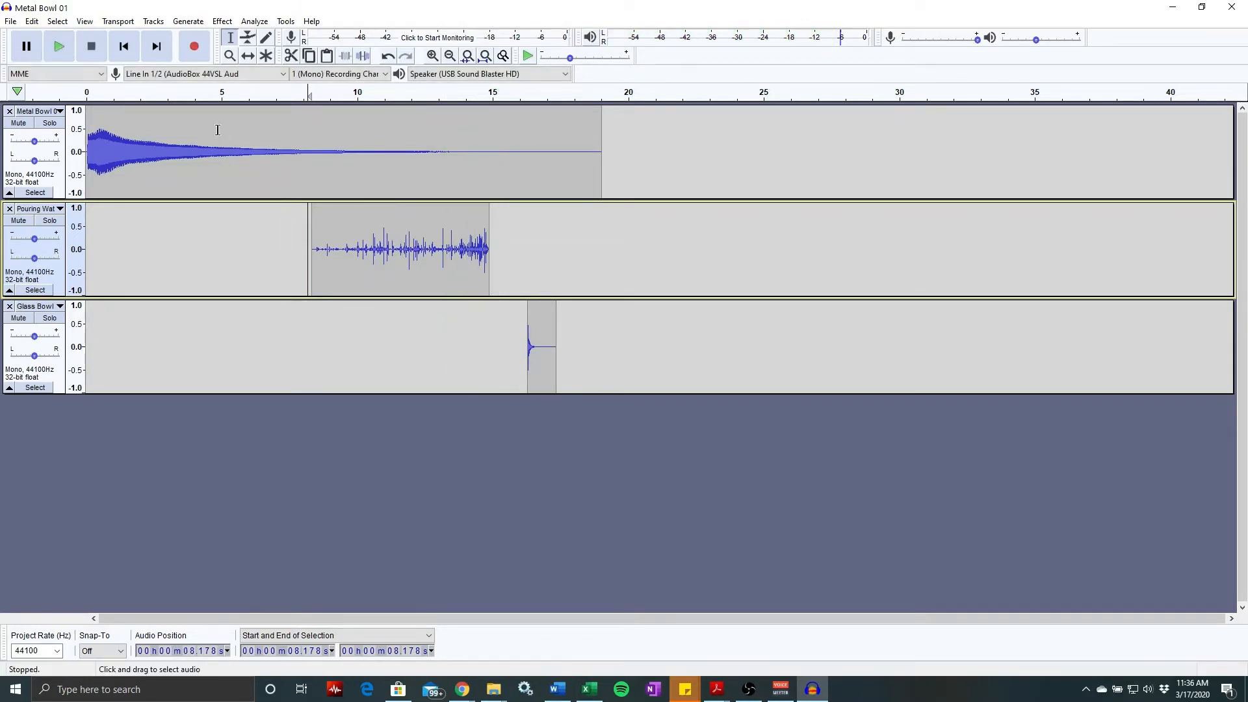
{"action": "left_click", "coordinate": [525, 354]}
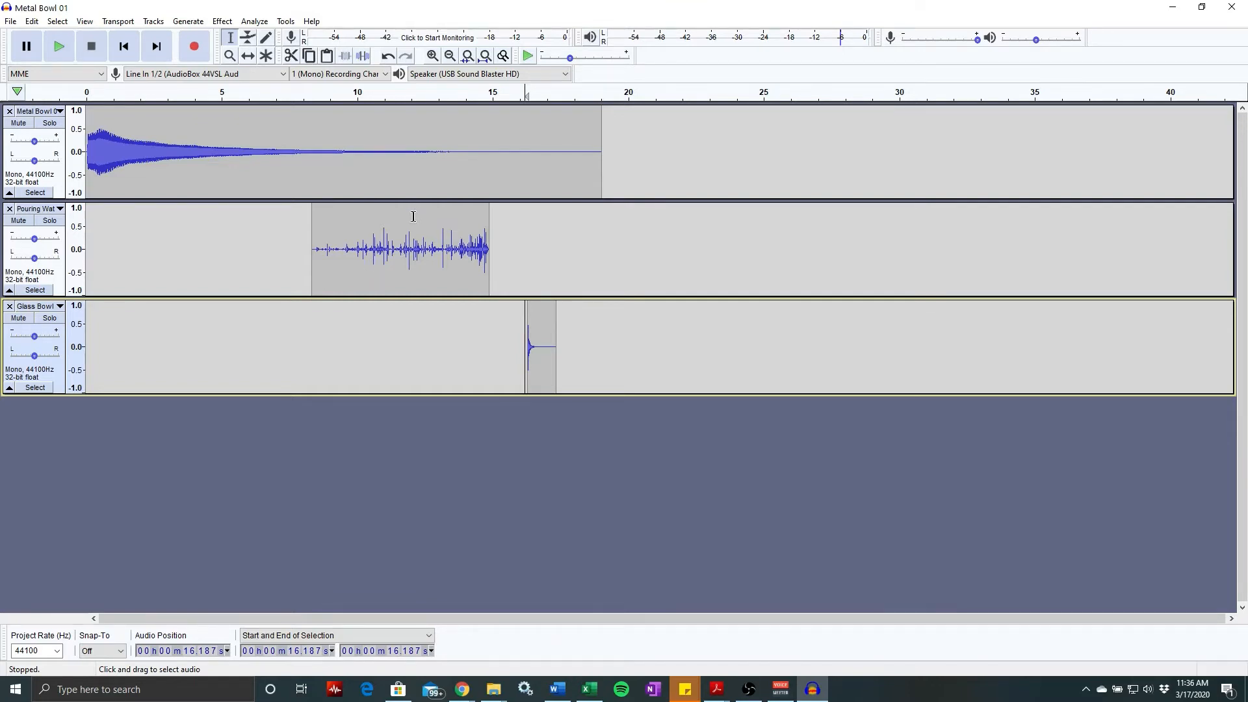
- Shift the Pouring Water clip to start at about 19.5 seconds and the Glass Bowl clip at about 26.5 seconds
{"action": "left_click", "coordinate": [248, 55]}
{"action": "left_click_drag", "start_coordinate": [424, 207], "coordinate": [717, 218]}
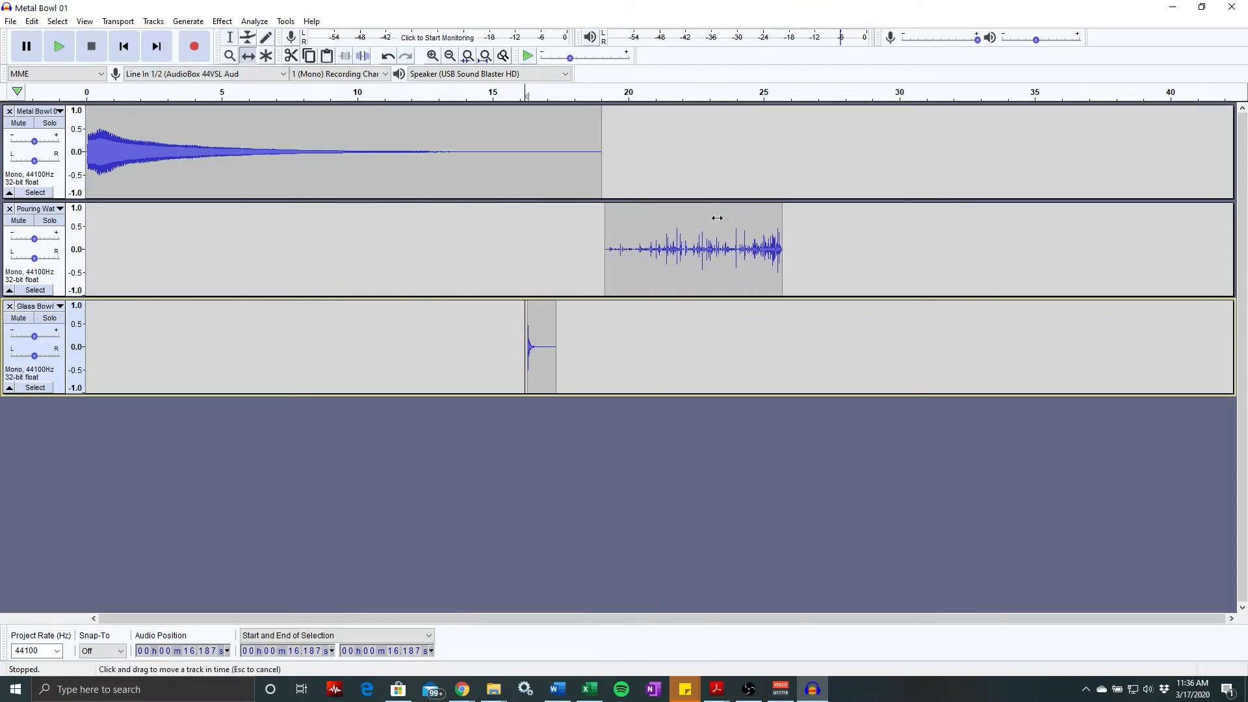
{"action": "left_click_drag", "start_coordinate": [538, 313], "coordinate": [802, 314]}
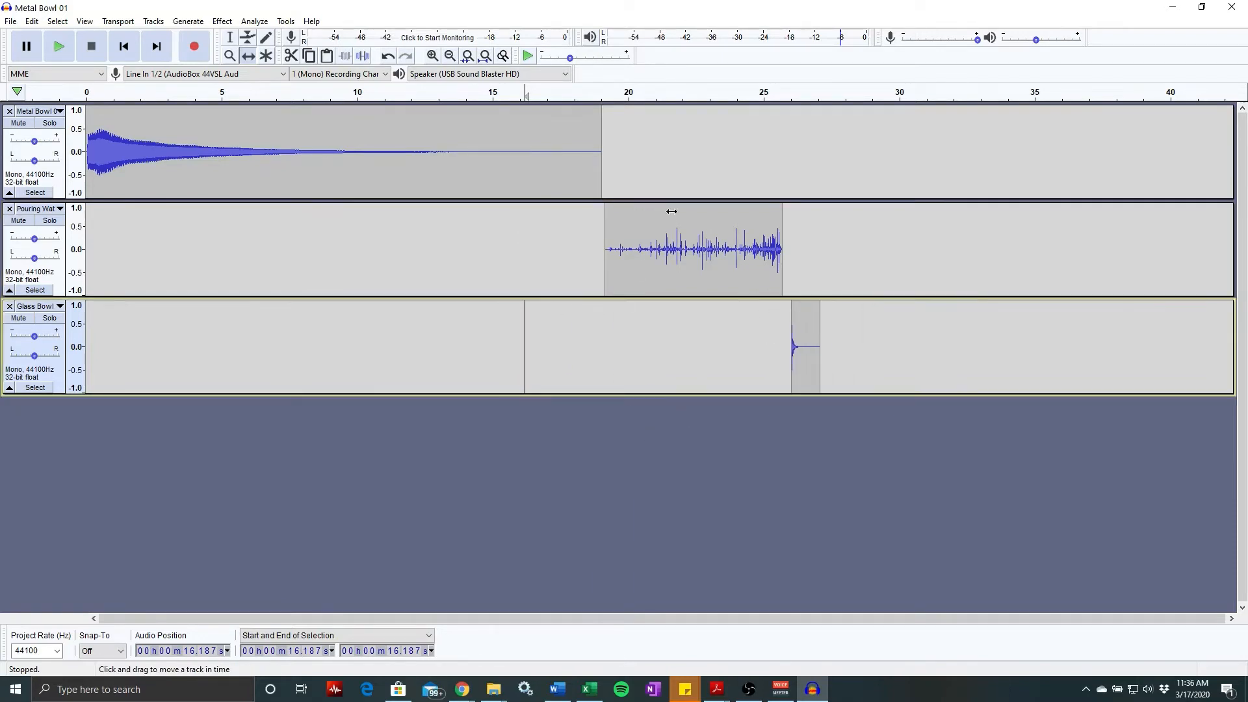
{"action": "left_click_drag", "start_coordinate": [668, 210], "coordinate": [695, 226]}
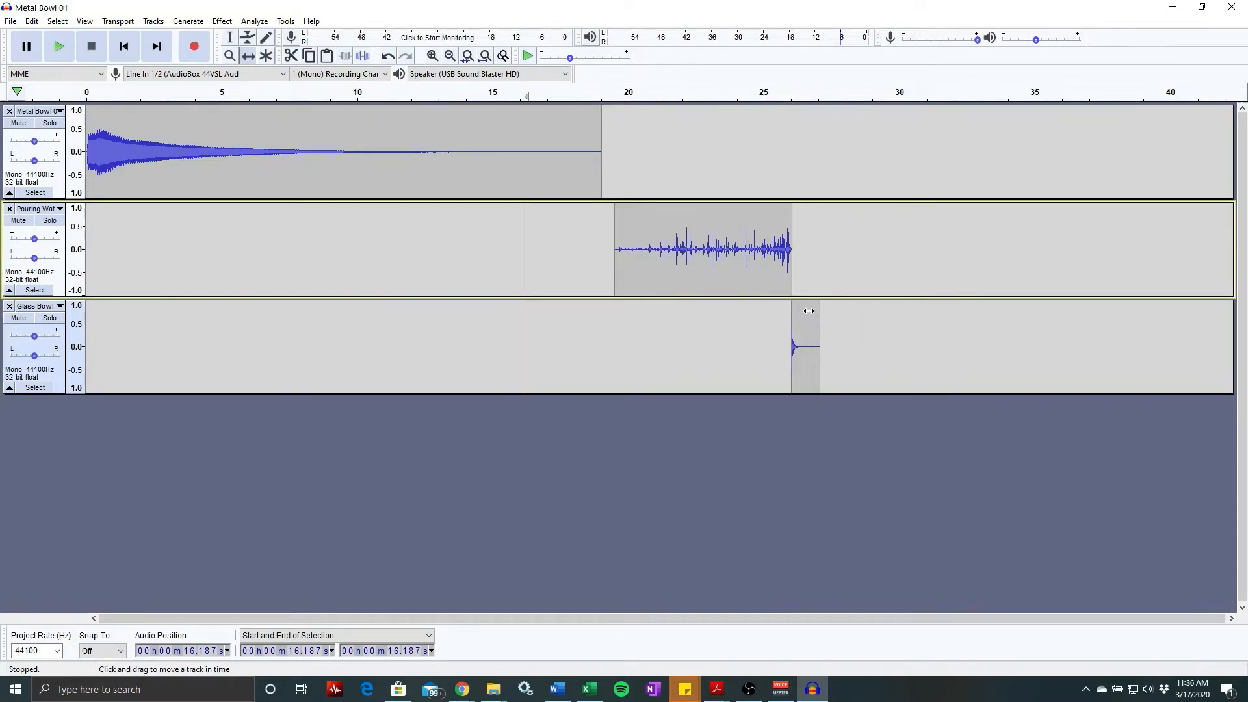
{"action": "left_click_drag", "start_coordinate": [809, 311], "coordinate": [821, 311]}
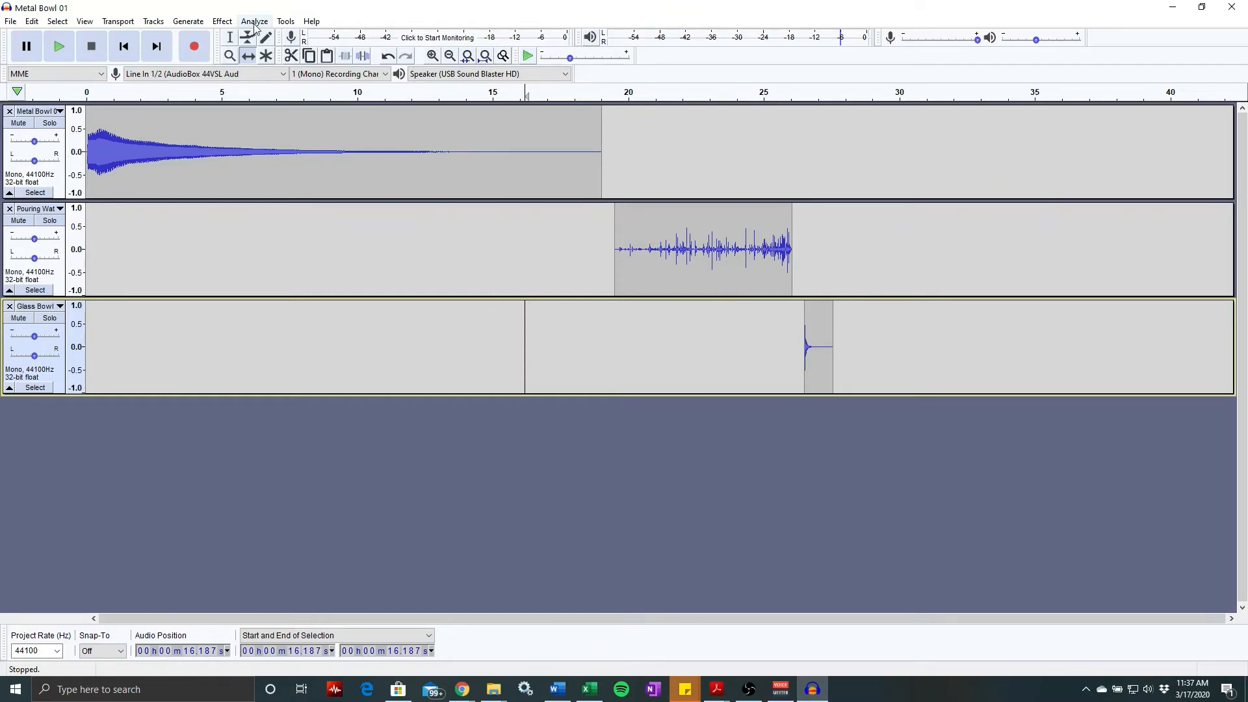
- Copy the whole Metal Bowl clip and paste it into the same track at about 30 seconds
{"action": "left_click_drag", "start_coordinate": [604, 139], "coordinate": [4, 148]}
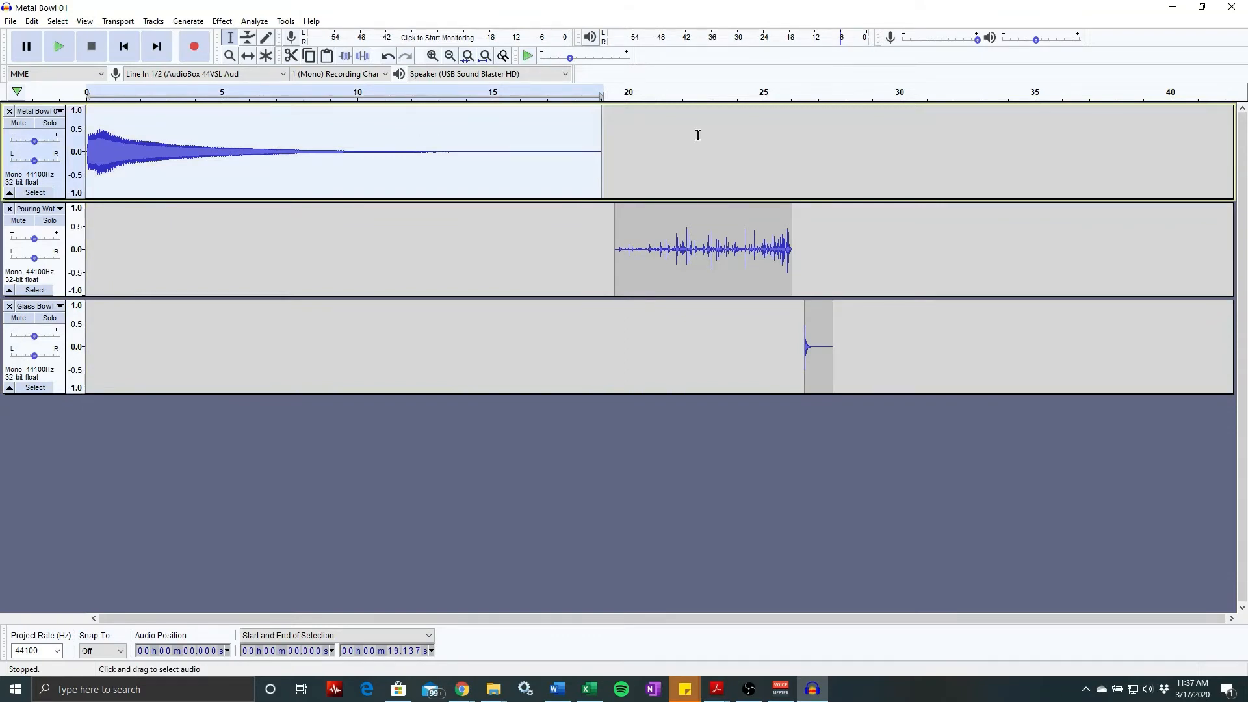
{"action": "left_click", "coordinate": [899, 143]}
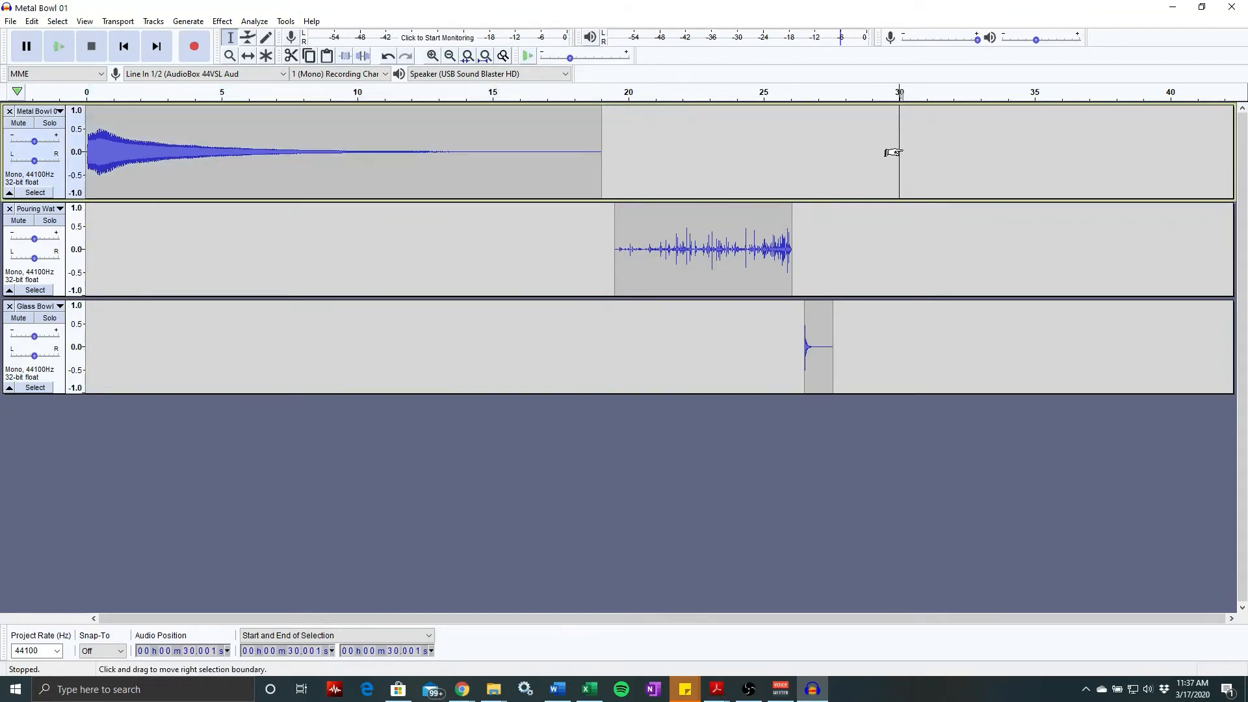
{"action": "key", "text": "ctrl+v"}
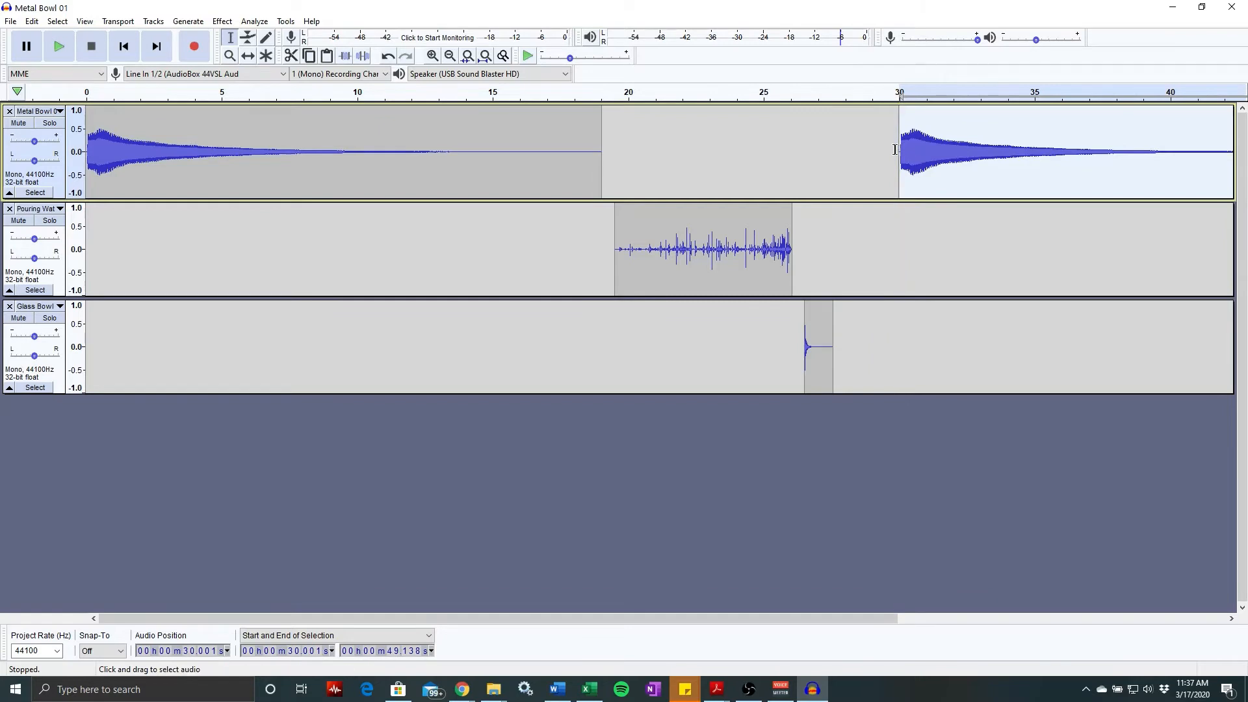
- Select the pasted Metal Bowl copy and apply the Reverse effect to it
{"action": "left_click_drag", "start_coordinate": [896, 148], "coordinate": [1103, 150]}
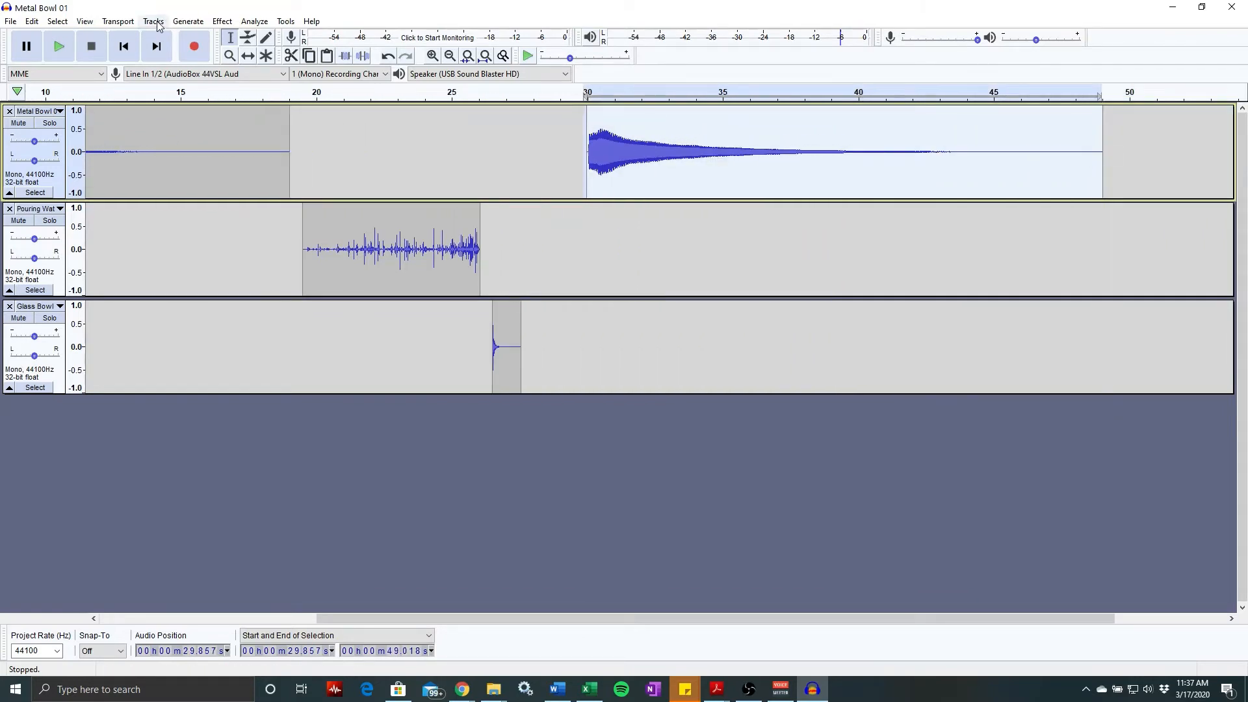
{"action": "left_click", "coordinate": [188, 21]}
{"action": "mouse_move", "coordinate": [222, 21]}
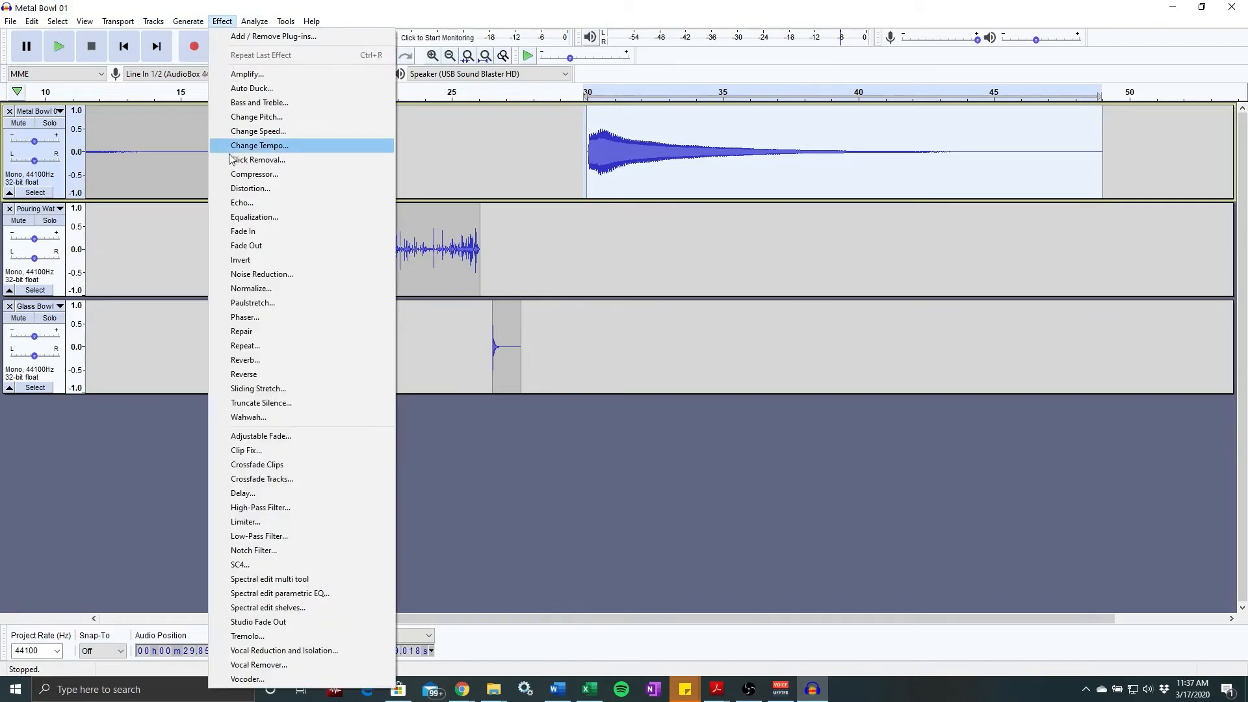
{"action": "left_click", "coordinate": [301, 373]}
- Play the reversed Metal Bowl clip from about 33.8 seconds
{"action": "left_click", "coordinate": [689, 164]}
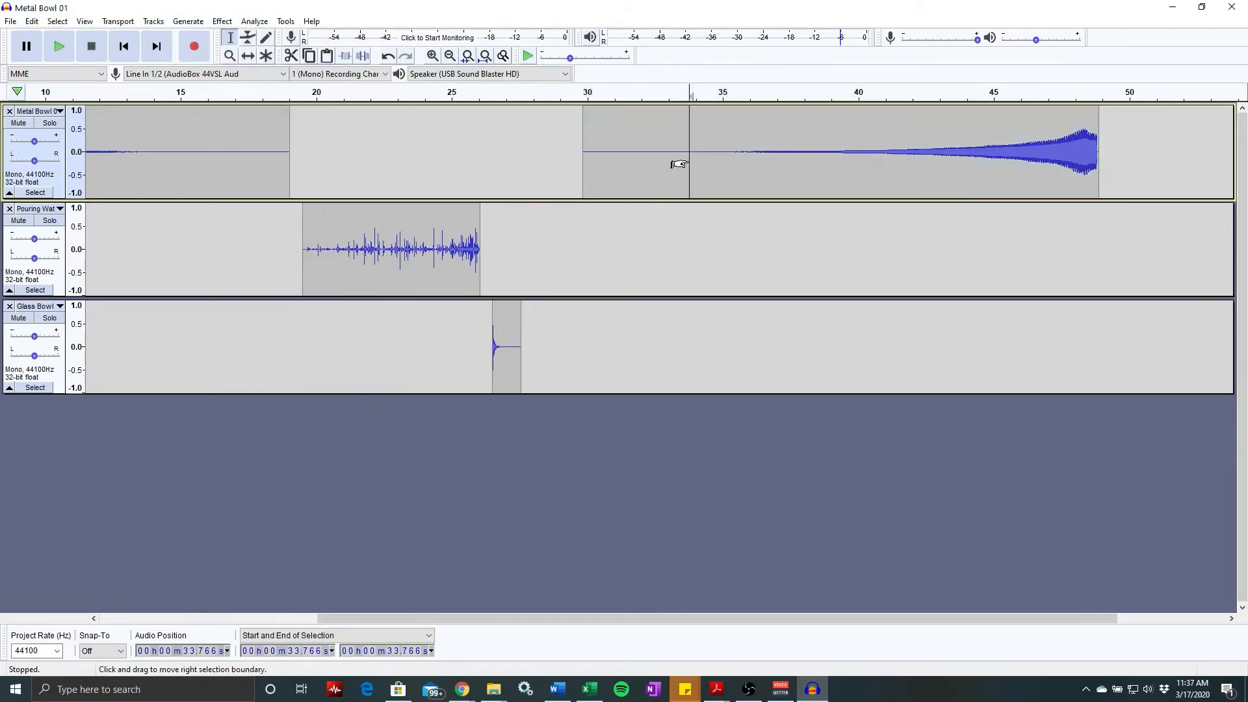
{"action": "key", "text": "space"}
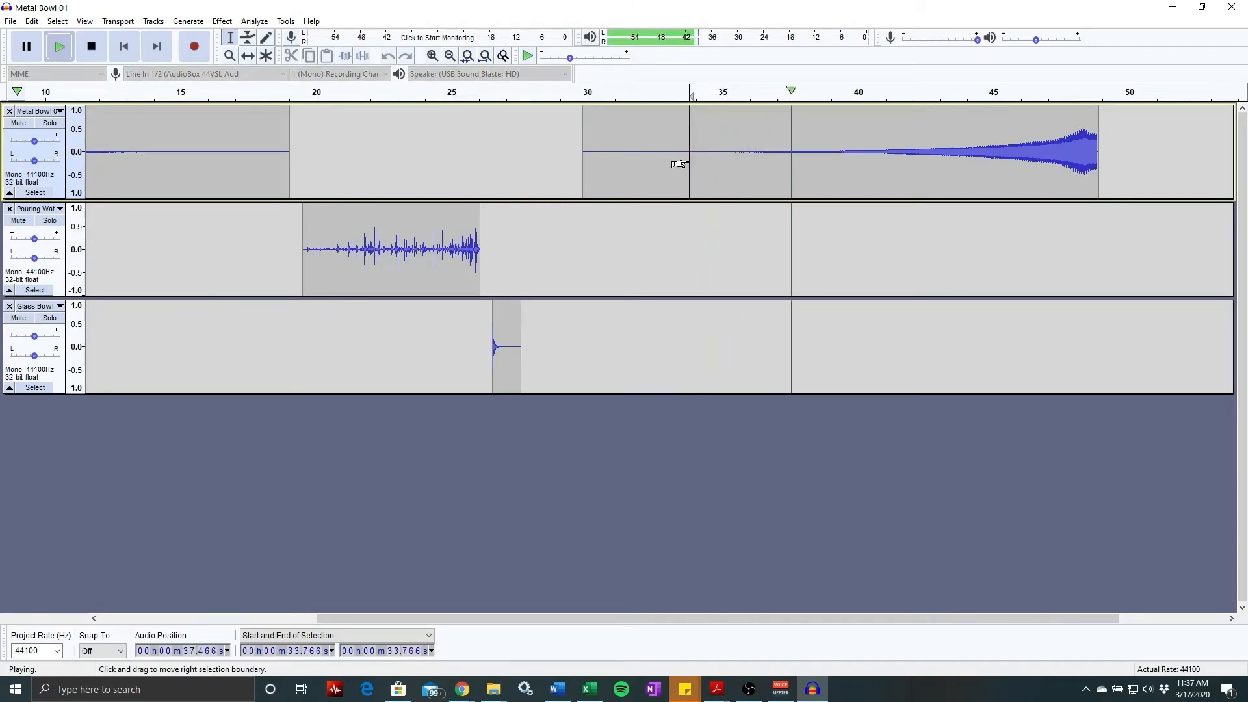
{"action": "key", "text": "space"}
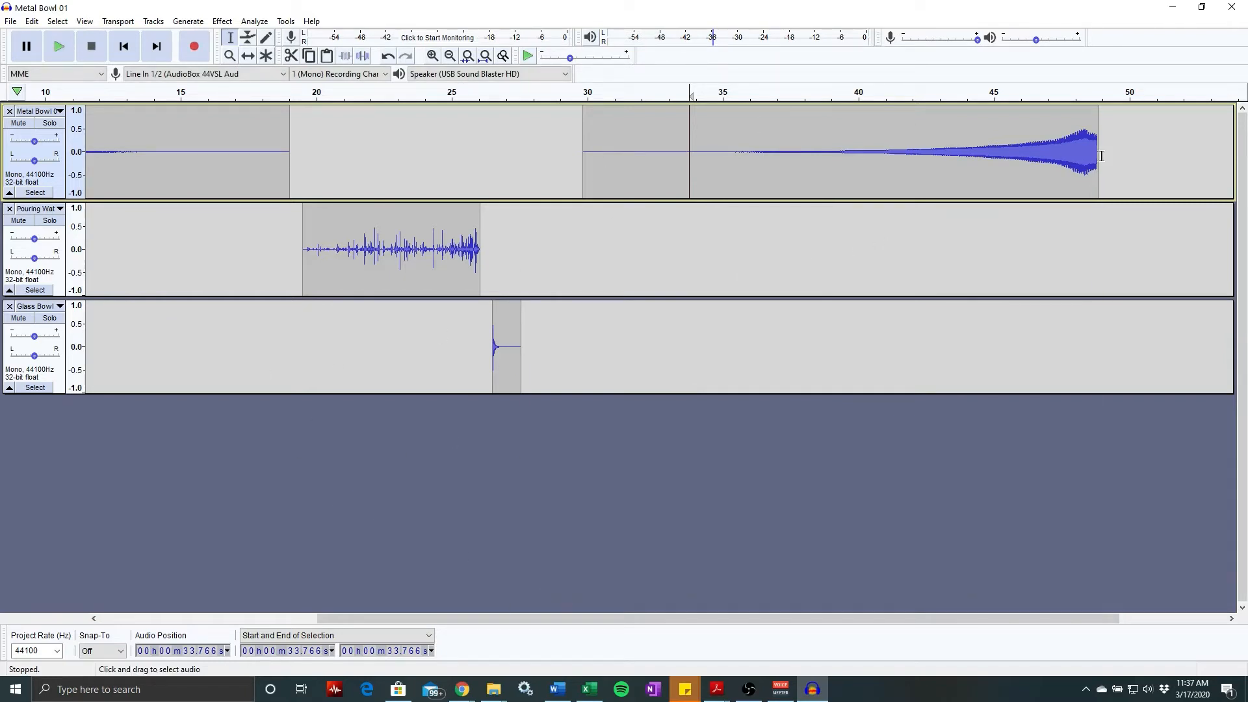
- Copy the reversed Metal Bowl clip and paste it into a new track at the beginning of the timeline
{"action": "left_click_drag", "start_coordinate": [1100, 156], "coordinate": [578, 163]}
{"action": "left_click", "coordinate": [1187, 146]}
{"action": "left_click_drag", "start_coordinate": [1094, 123], "coordinate": [574, 124]}
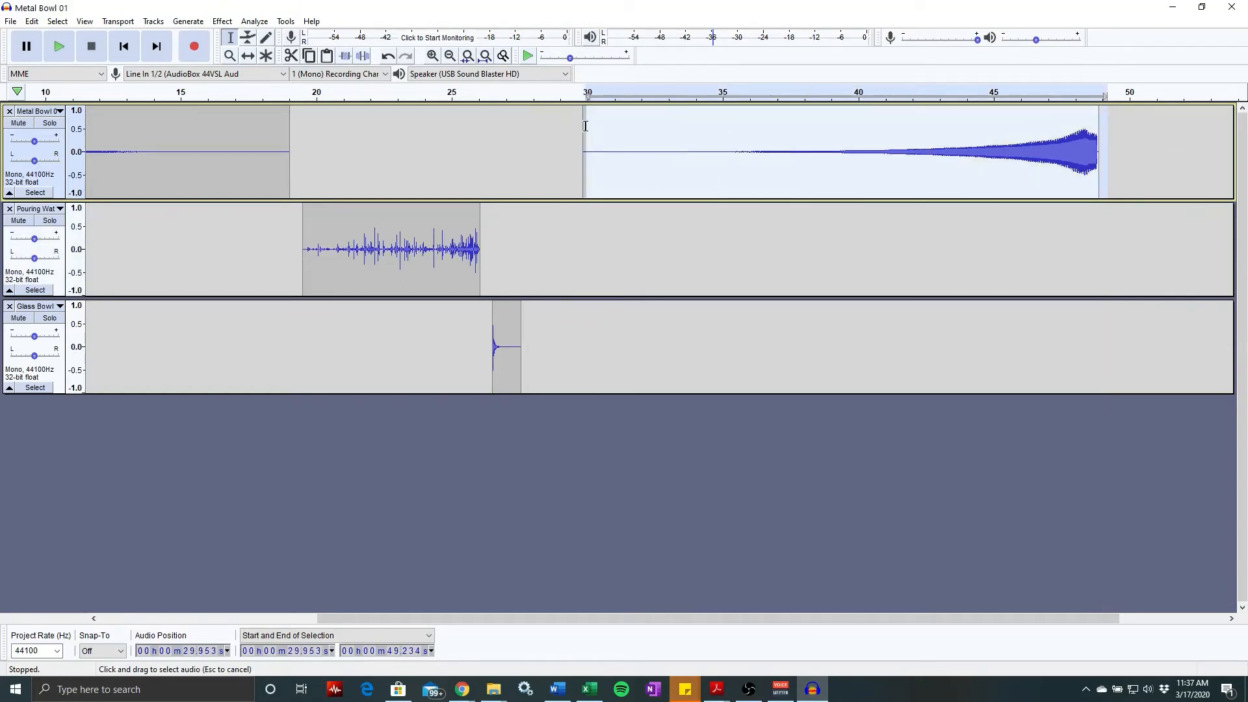
{"action": "key", "text": "ctrl+c"}
{"action": "left_click", "coordinate": [151, 452]}
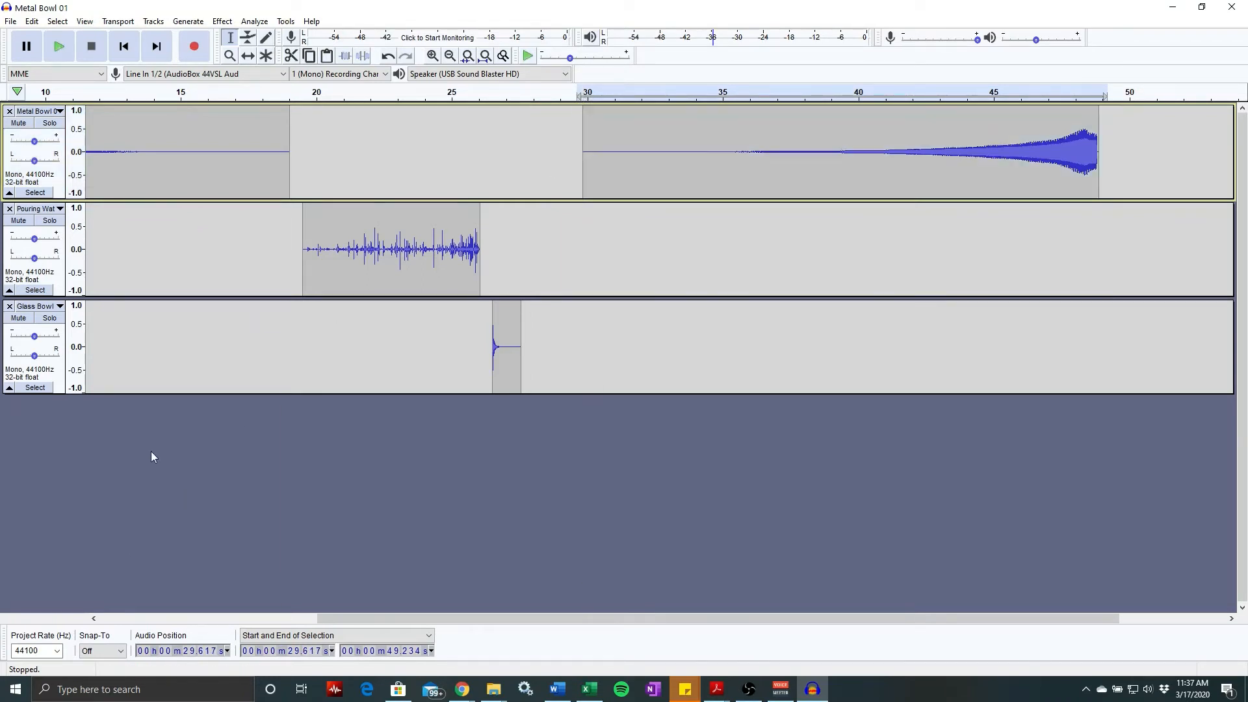
{"action": "key", "text": "ctrl+v"}
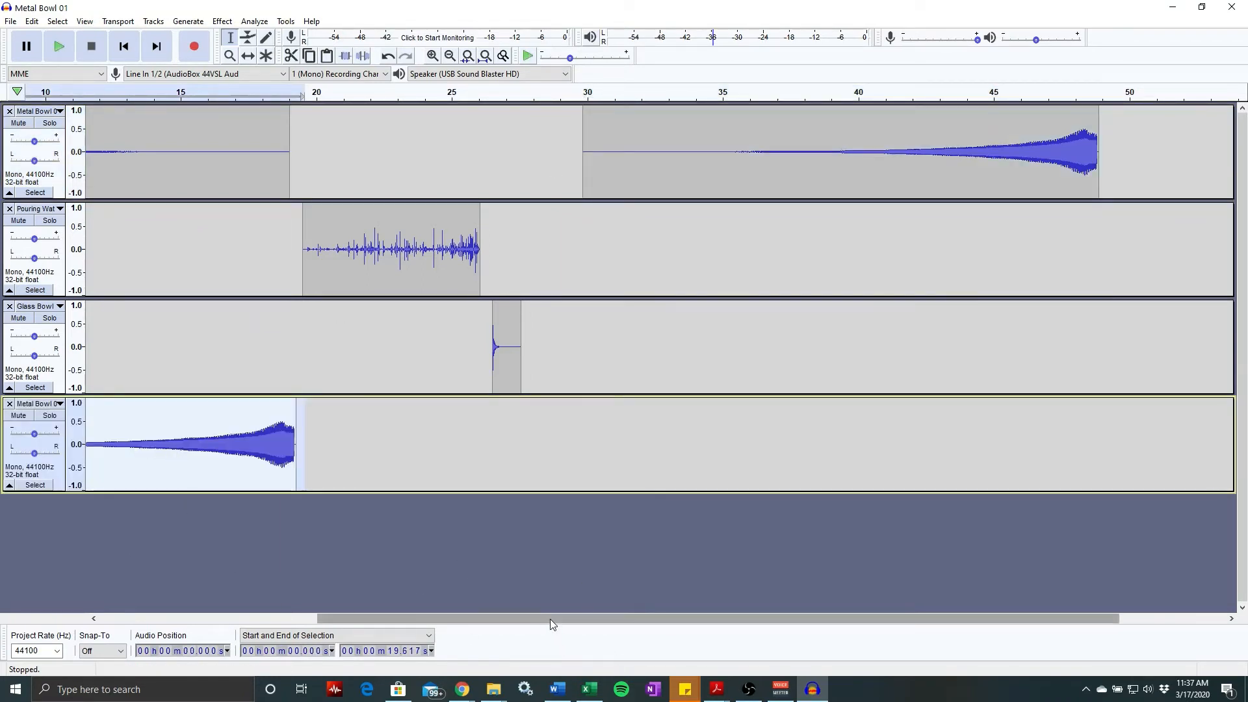
{"action": "left_click_drag", "start_coordinate": [550, 619], "coordinate": [139, 429]}
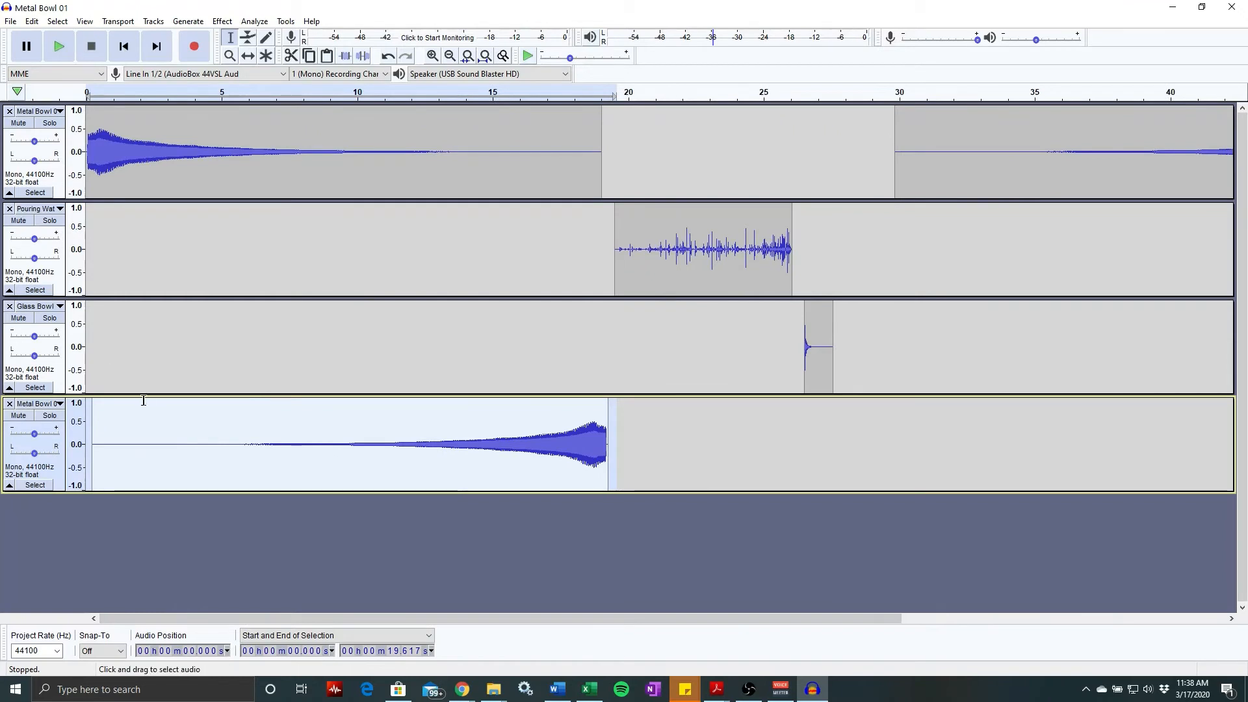
- Pan the original Metal Bowl track fully left and the reversed Metal Bowl track fully right
{"action": "left_click", "coordinate": [103, 532]}
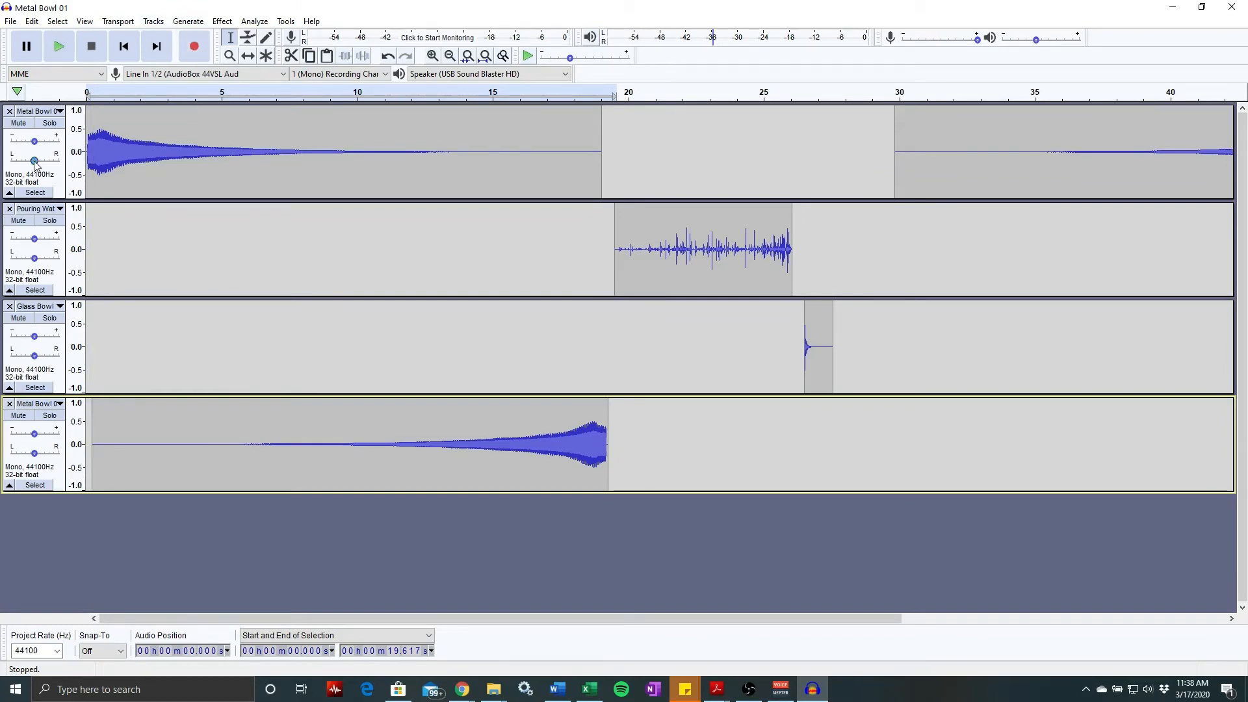
{"action": "left_click_drag", "start_coordinate": [34, 160], "coordinate": [11, 160]}
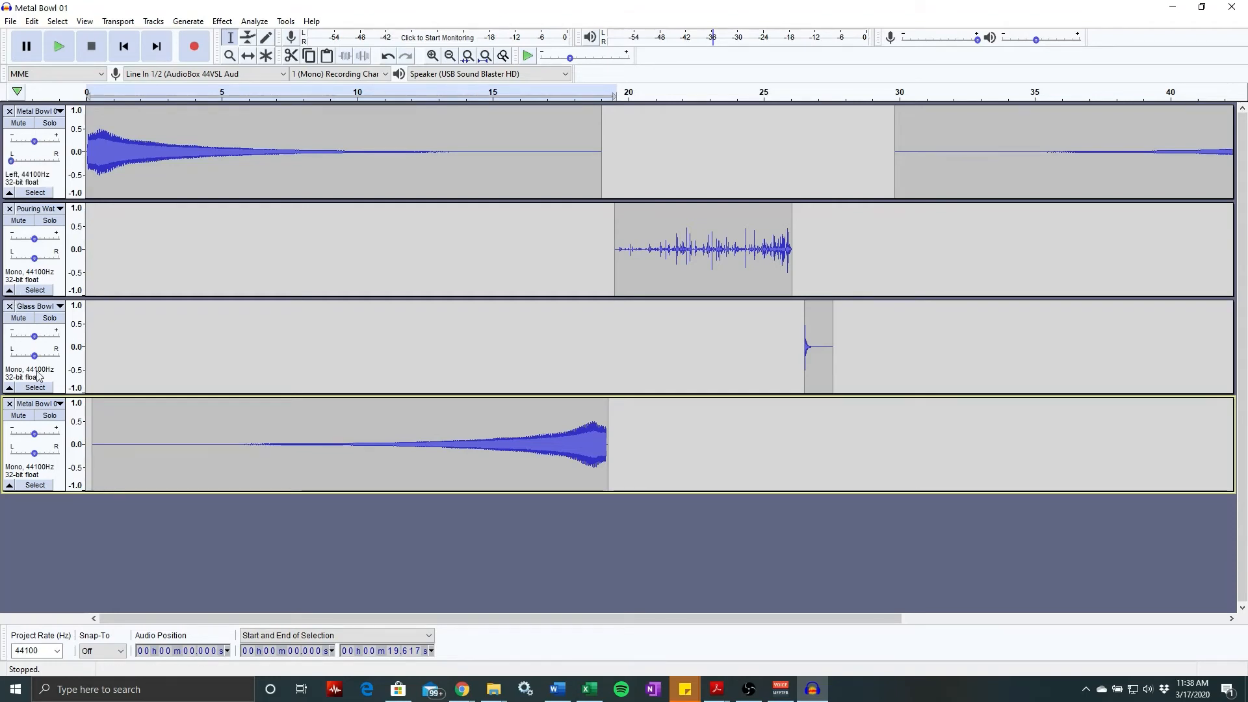
{"action": "left_click_drag", "start_coordinate": [38, 455], "coordinate": [58, 453]}
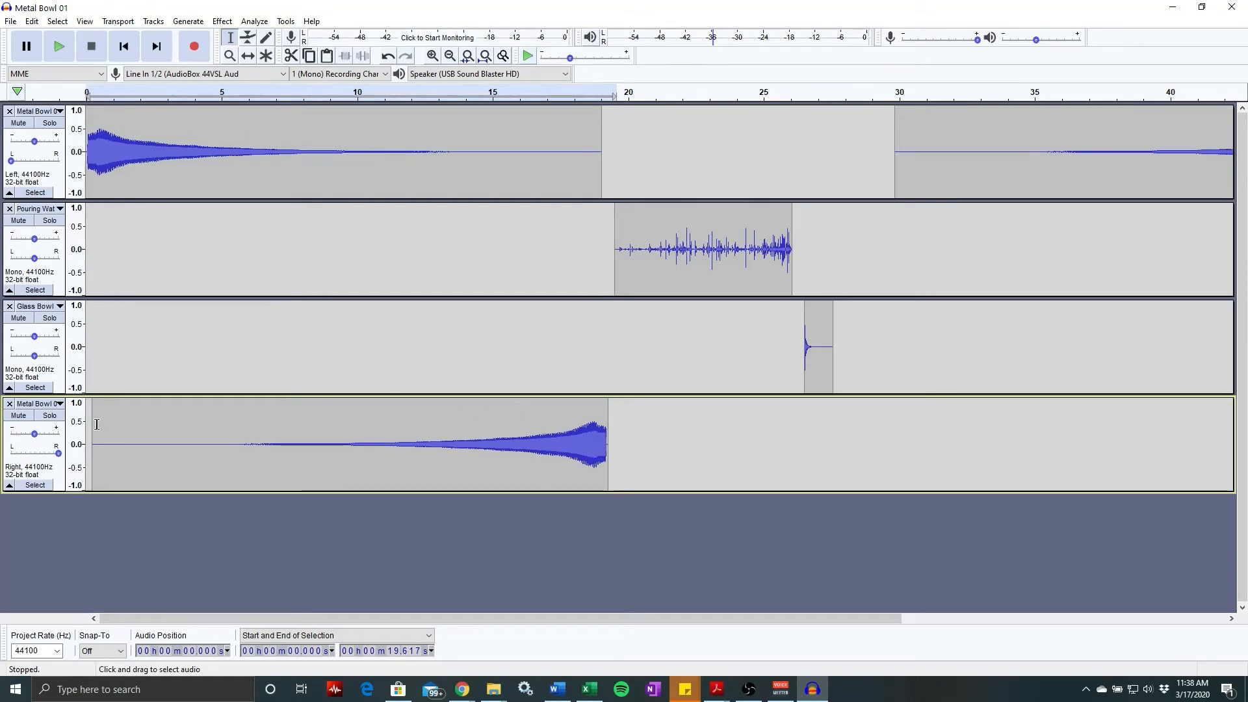
- Play the project from the beginning through the overlapping original and reversed Metal Bowl clips
{"action": "left_click", "coordinate": [119, 53]}
{"action": "key", "text": "space"}
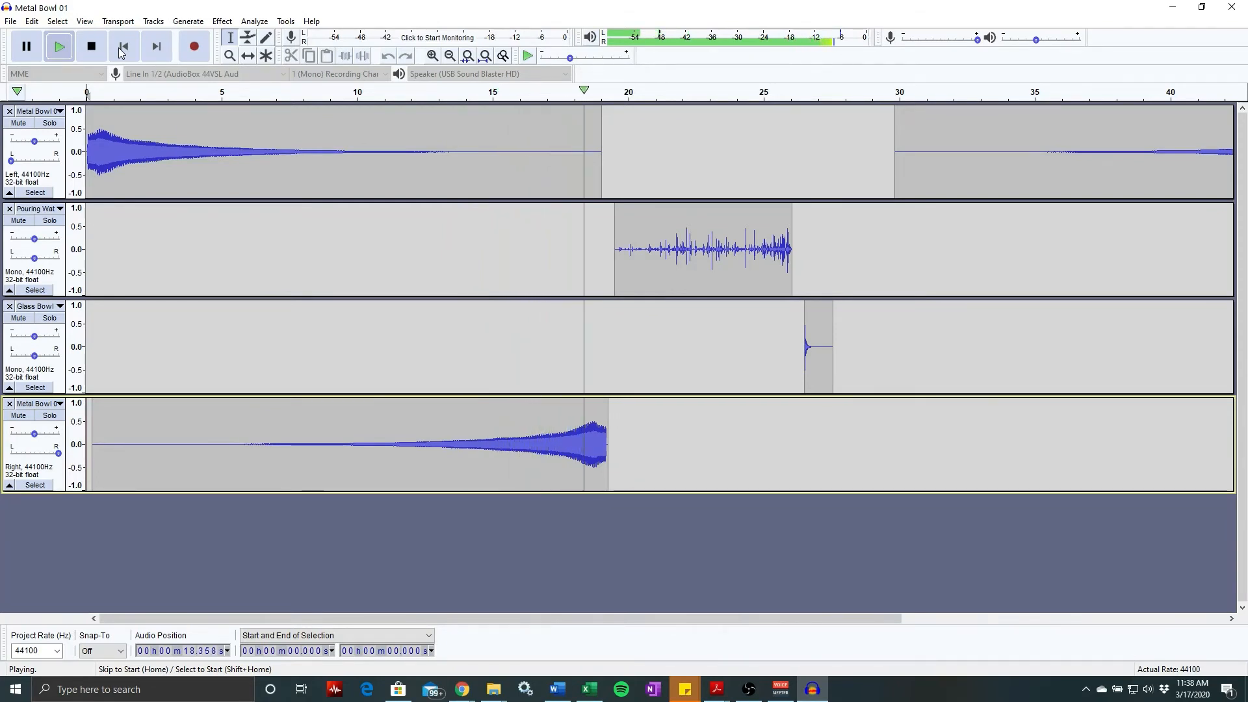
{"action": "key", "text": "space"}
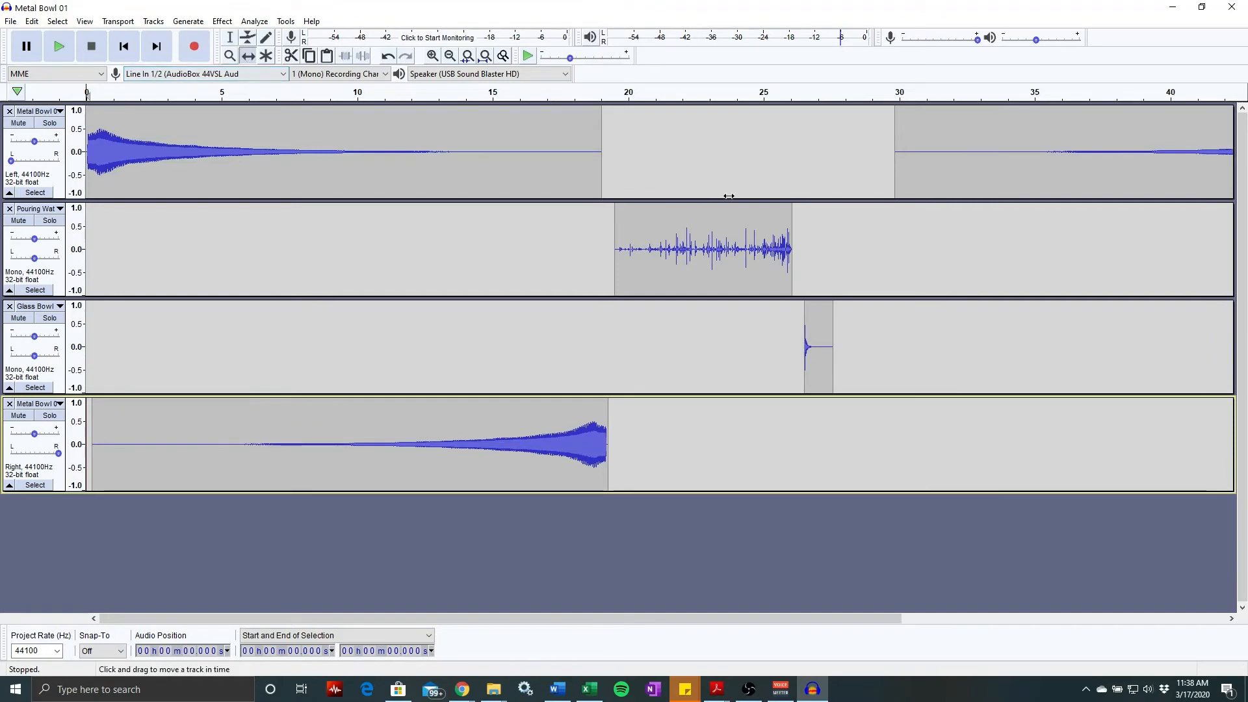
- Shift the Pouring Water clip to start at about 19 seconds, where the first Metal Bowl clip ends
{"action": "left_click_drag", "start_coordinate": [724, 210], "coordinate": [710, 210]}
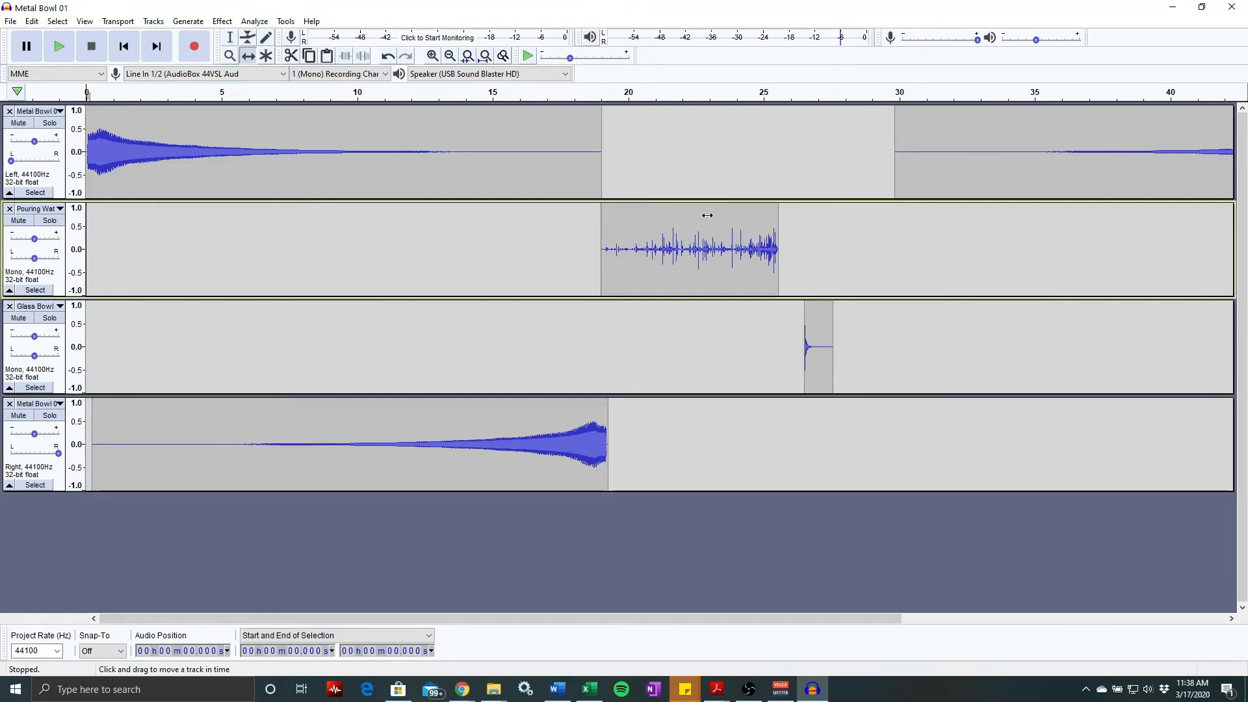
{"action": "key", "text": "space"}
{"action": "key", "text": "space"}
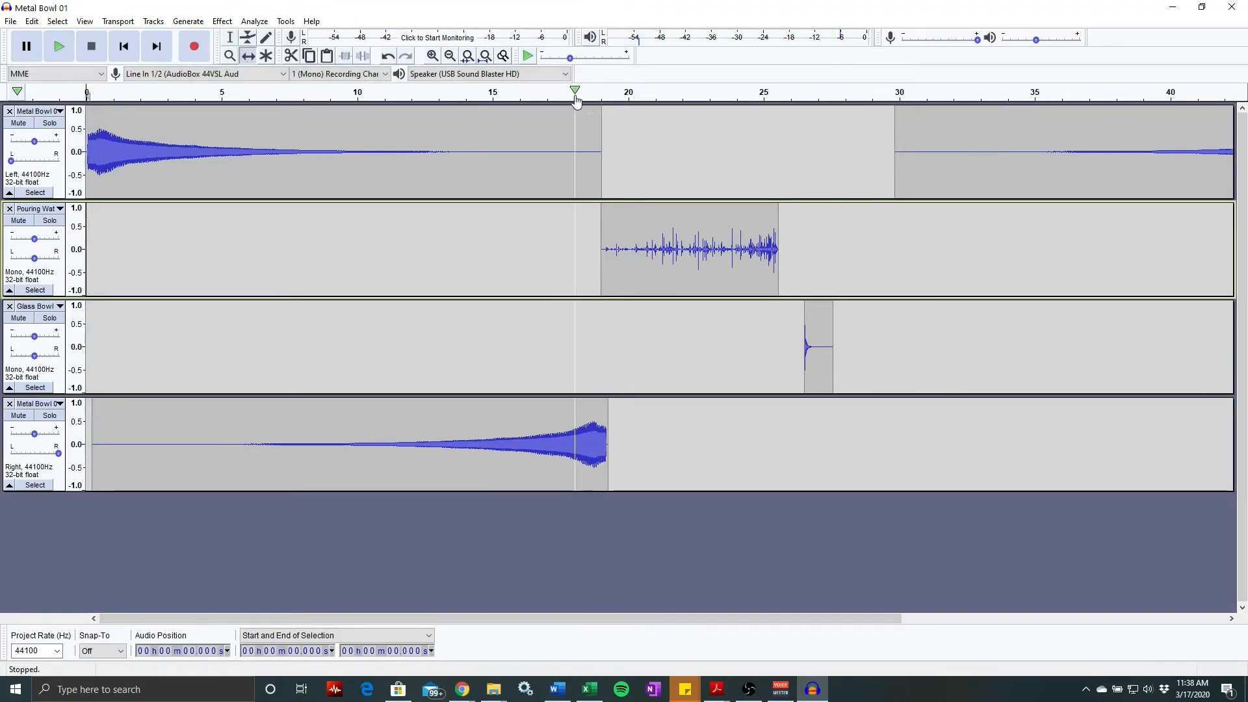
- Play the transition from the reversed Metal Bowl into Pouring Water, starting at about 18.2 seconds
{"action": "left_click", "coordinate": [575, 94]}
{"action": "left_click", "coordinate": [574, 94]}
{"action": "left_click", "coordinate": [591, 95]}
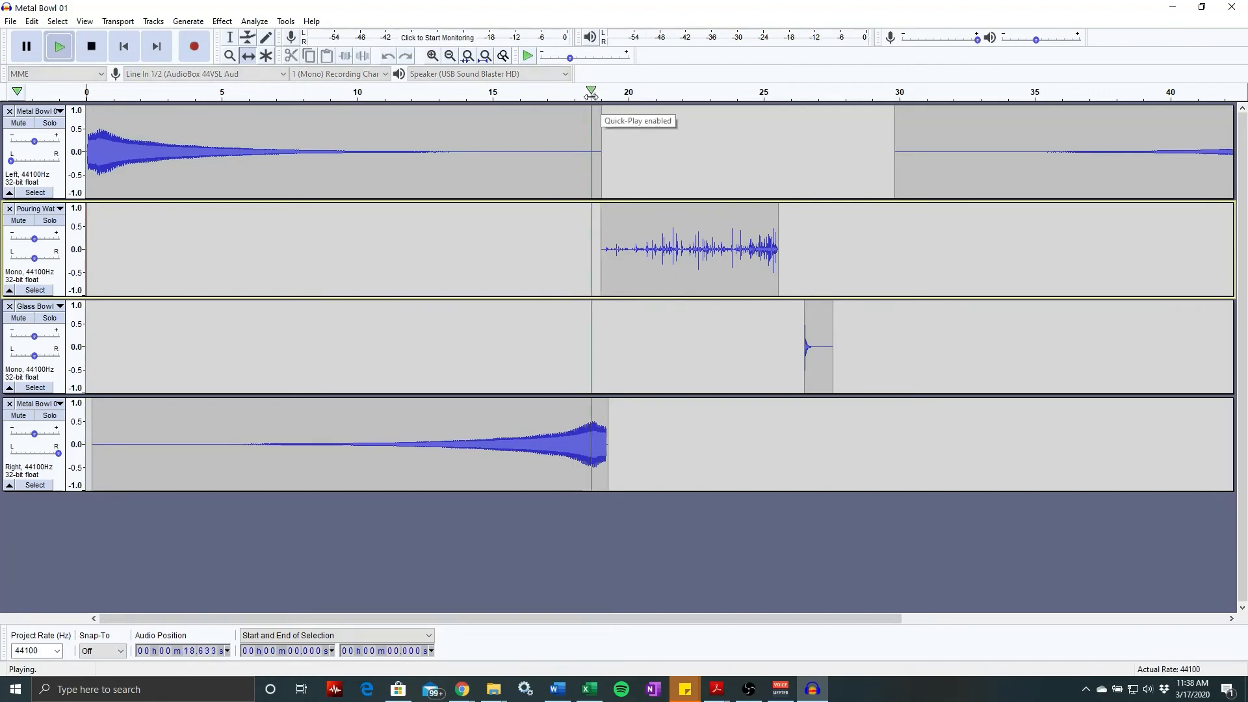
{"action": "left_click", "coordinate": [591, 96]}
{"action": "left_click", "coordinate": [590, 96]}
{"action": "left_click", "coordinate": [591, 96]}
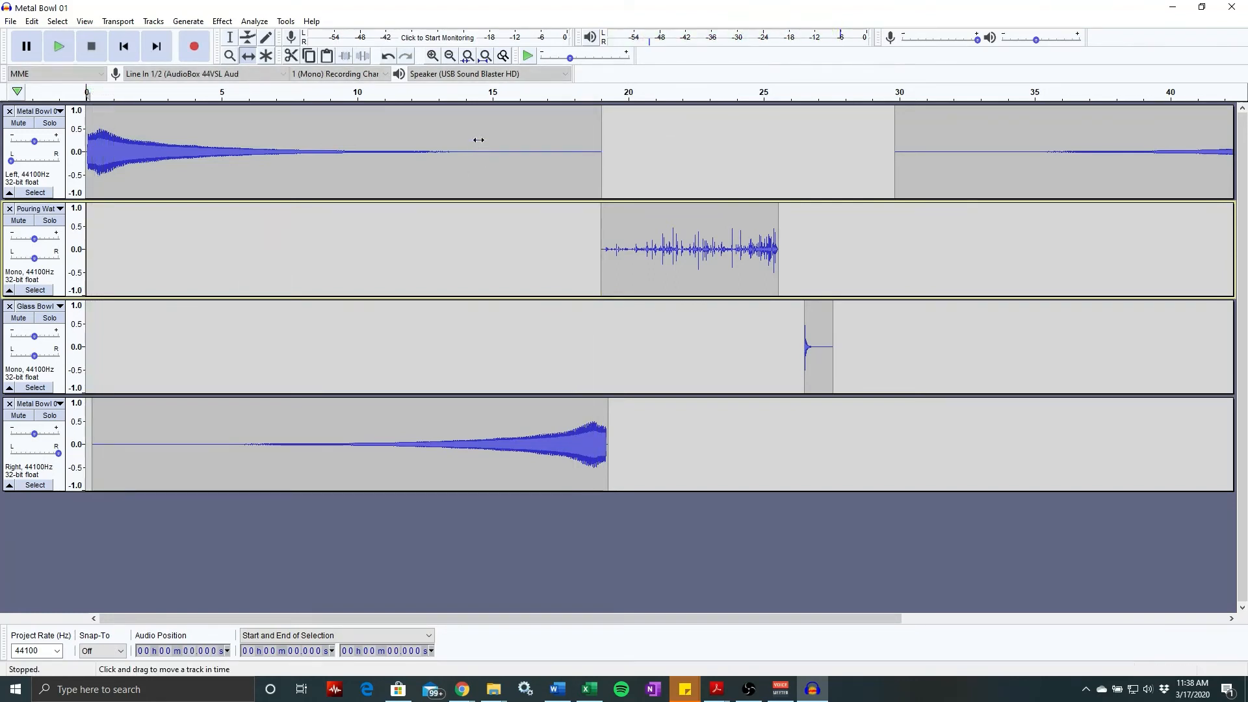
{"action": "left_click", "coordinate": [579, 98]}
{"action": "left_click", "coordinate": [579, 98]}
{"action": "left_click", "coordinate": [580, 97]}
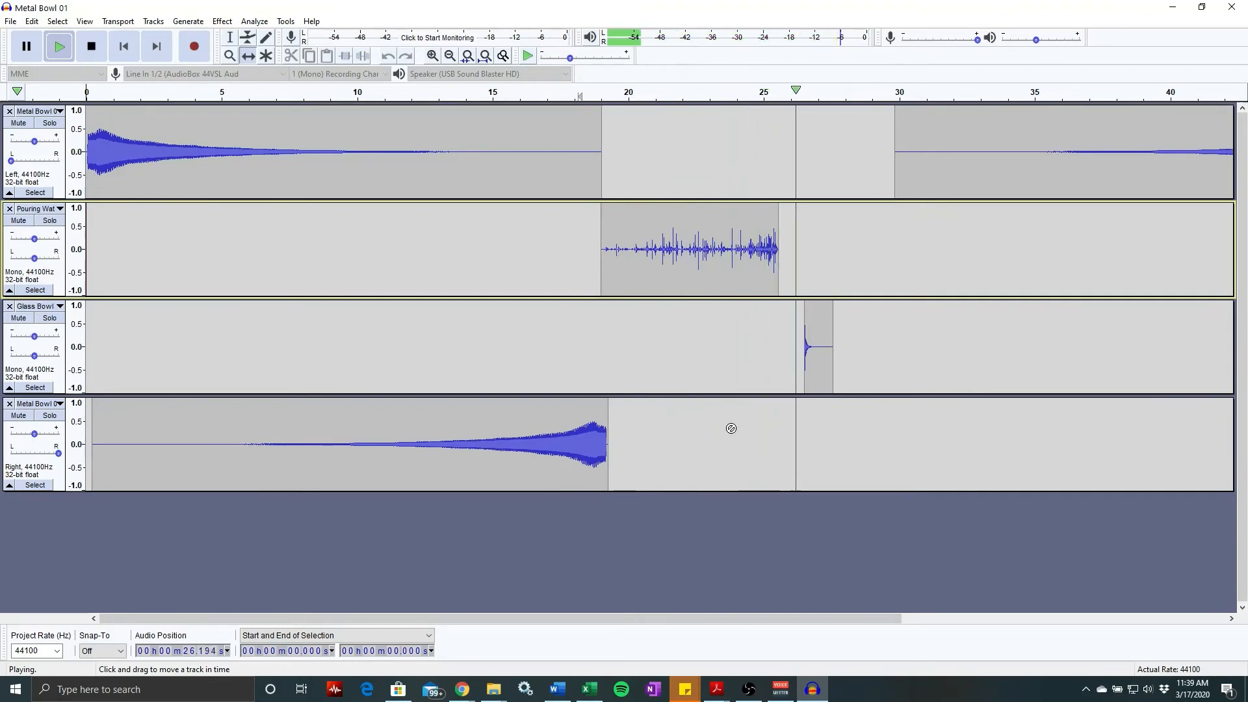
{"action": "key", "text": "space"}
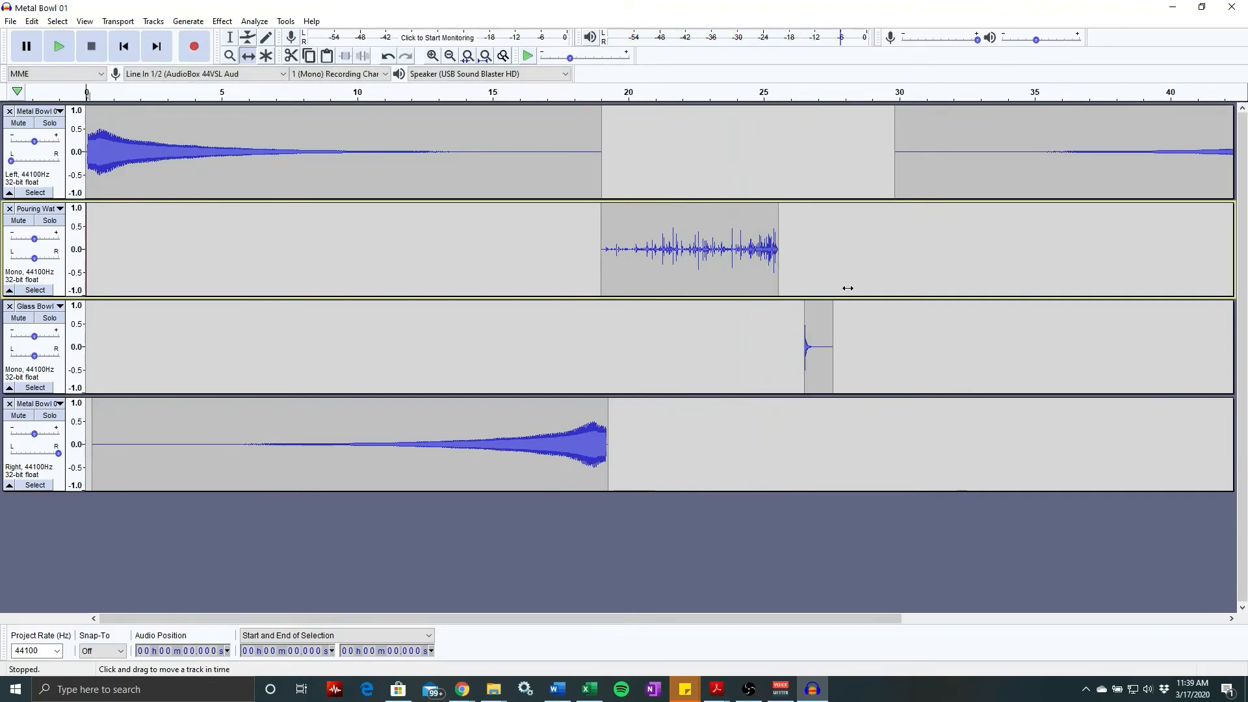
- Shift the Glass Bowl clip to about 24.6 seconds, overlapping Pouring Water's end, and play the project from about 19 seconds
{"action": "left_click_drag", "start_coordinate": [817, 306], "coordinate": [759, 314]}
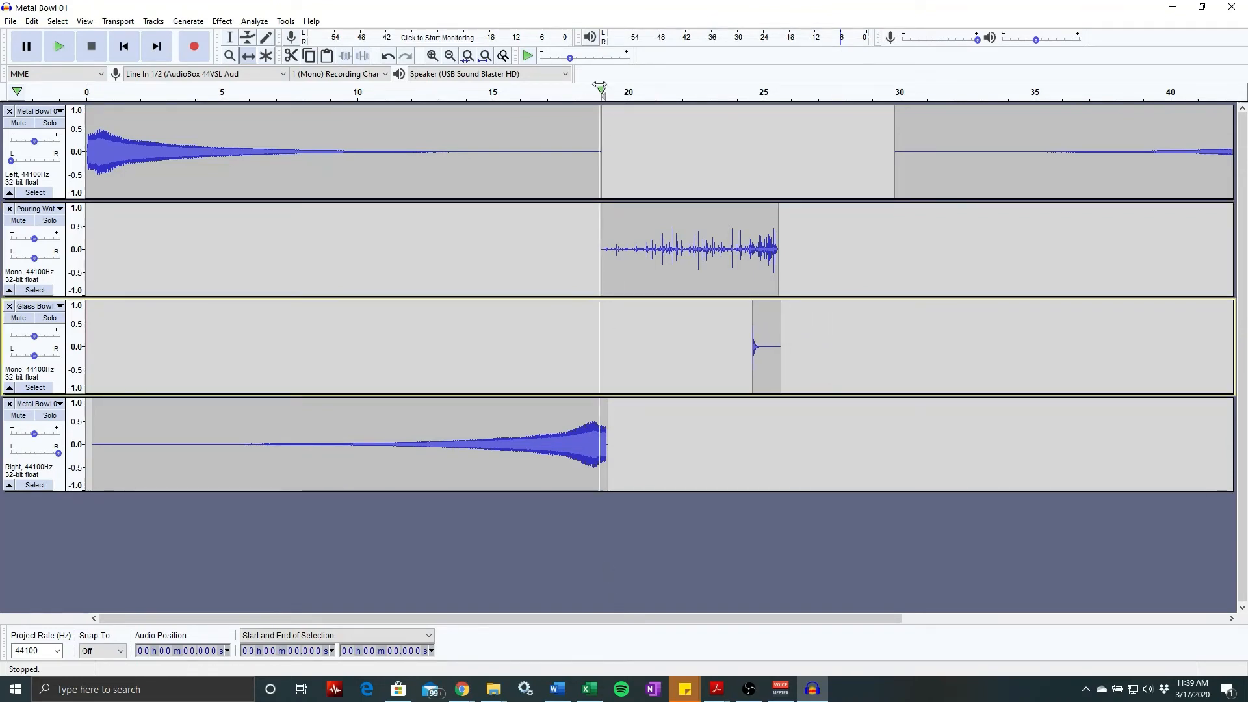
{"action": "key", "text": "space"}
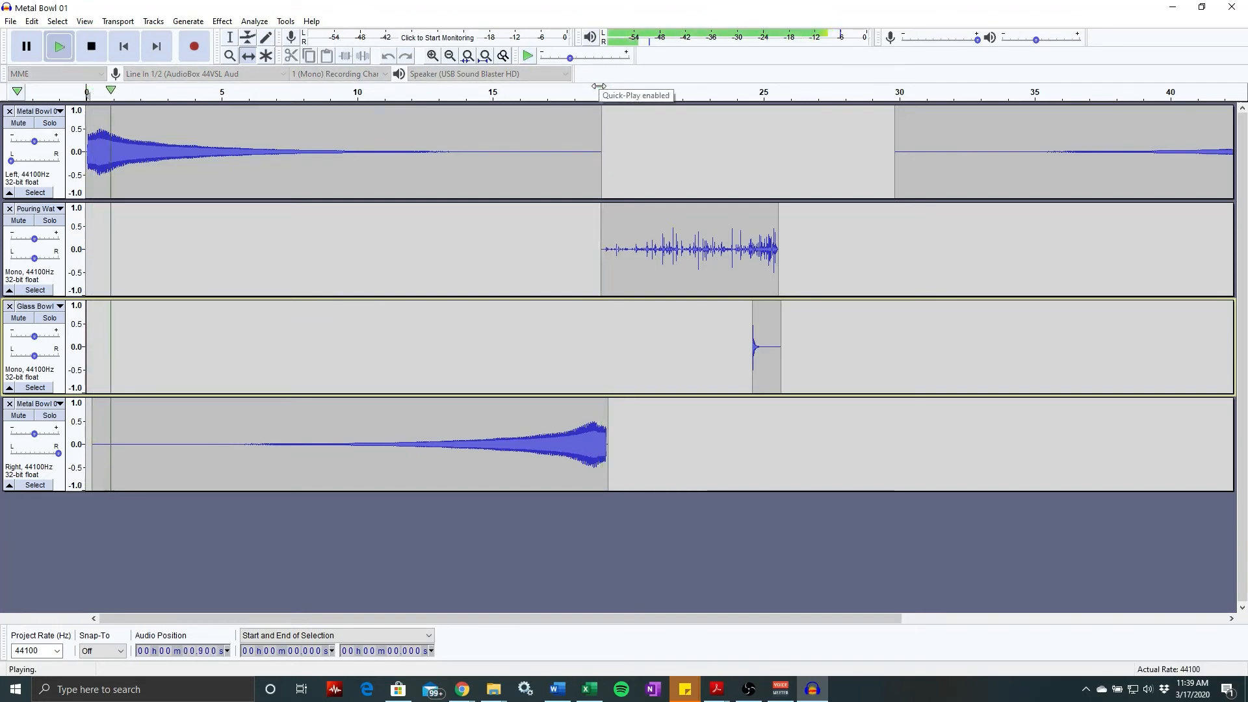
{"action": "left_click", "coordinate": [598, 86]}
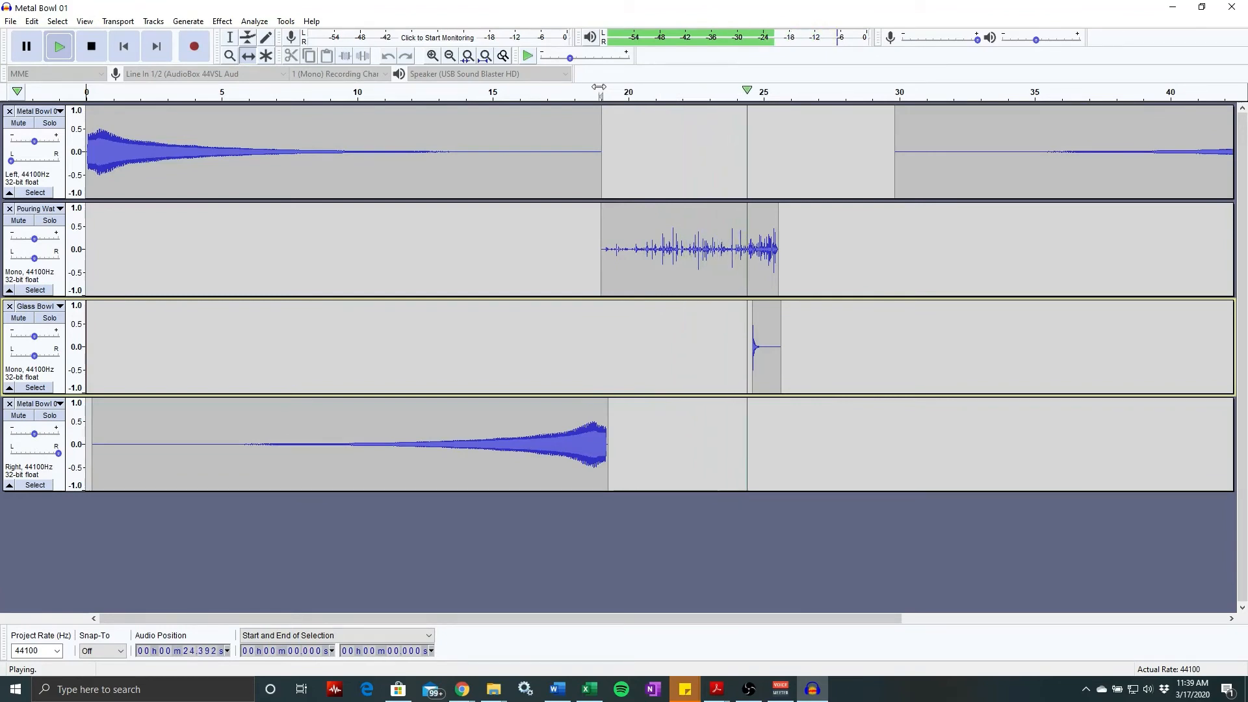
{"action": "key", "text": "space"}
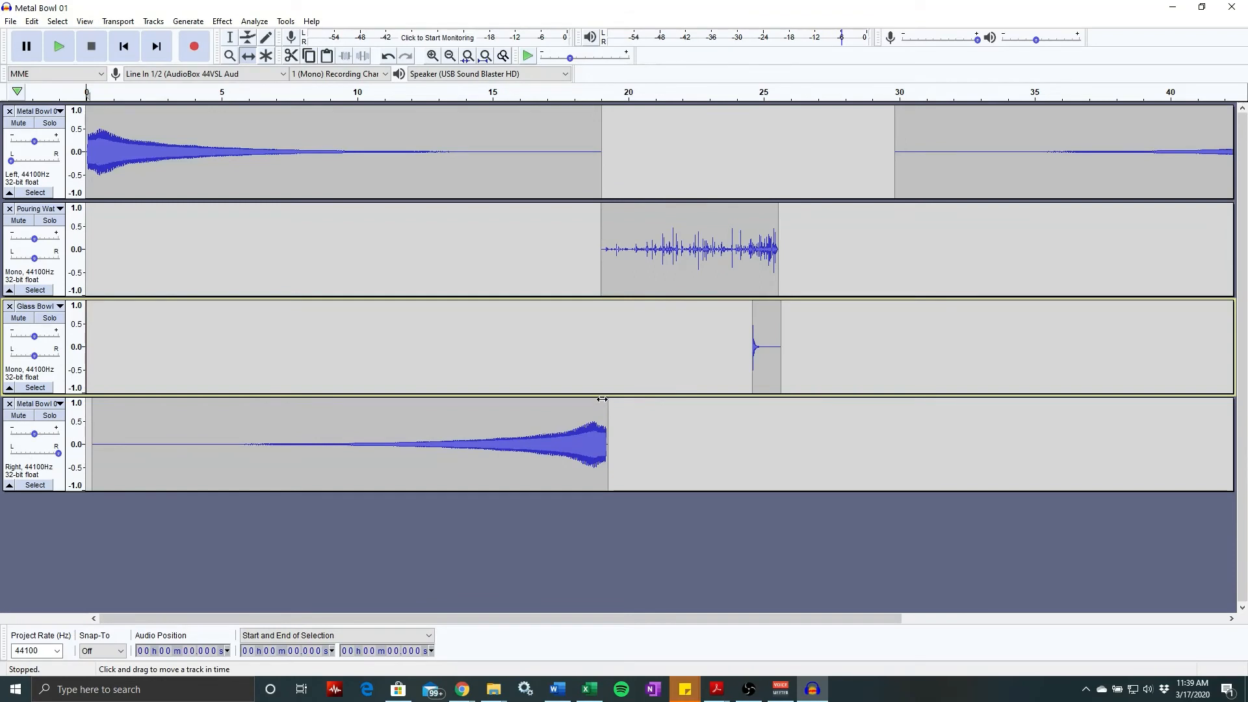
- Fade out the end of the reversed Metal Bowl clip with the Envelope tool, from about 19.13 to 19.19 seconds
{"action": "left_click", "coordinate": [248, 37]}
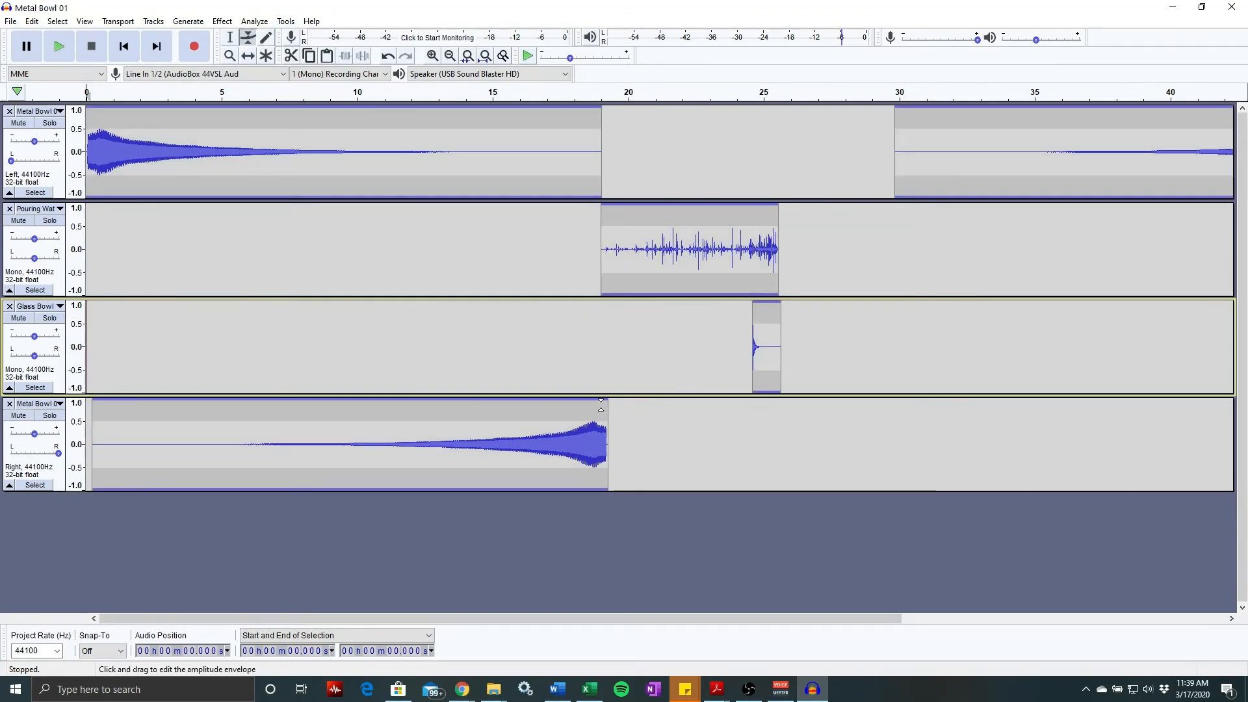
{"action": "left_click", "coordinate": [602, 401]}
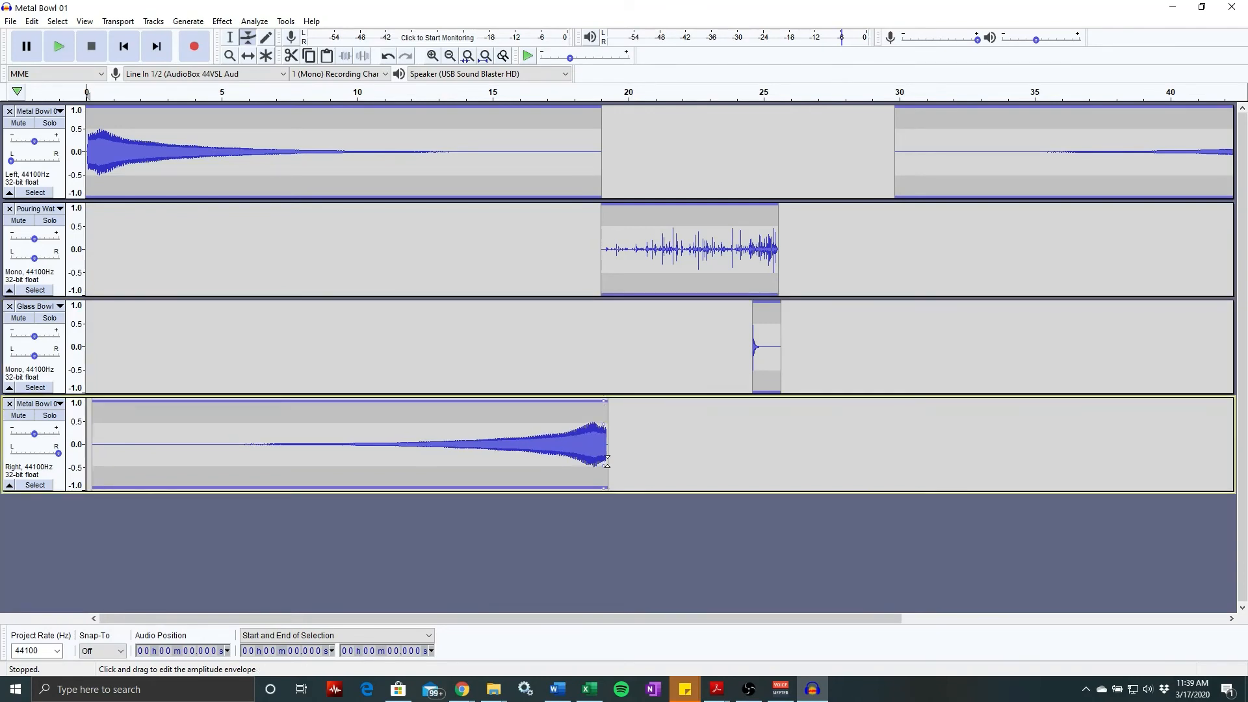
{"action": "scroll", "coordinate": [603, 463], "scroll_direction": "up", "scroll_amount": 6, "text": "ctrl"}
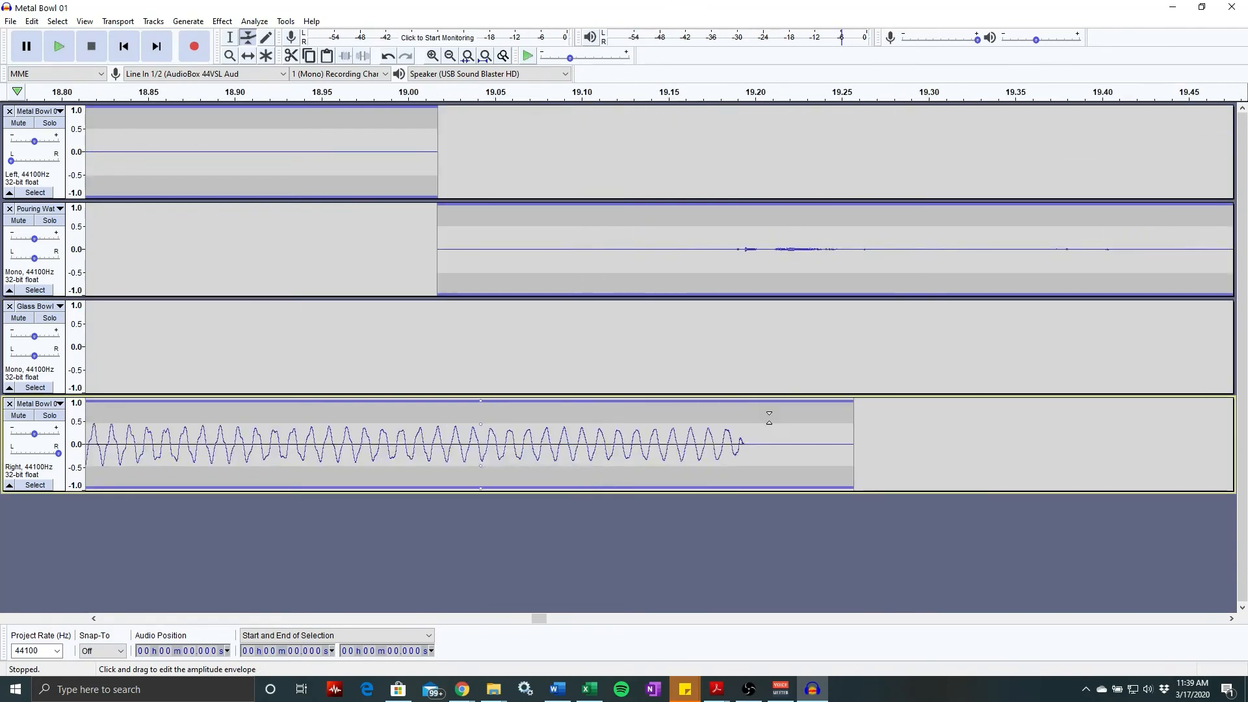
{"action": "left_click", "coordinate": [744, 442]}
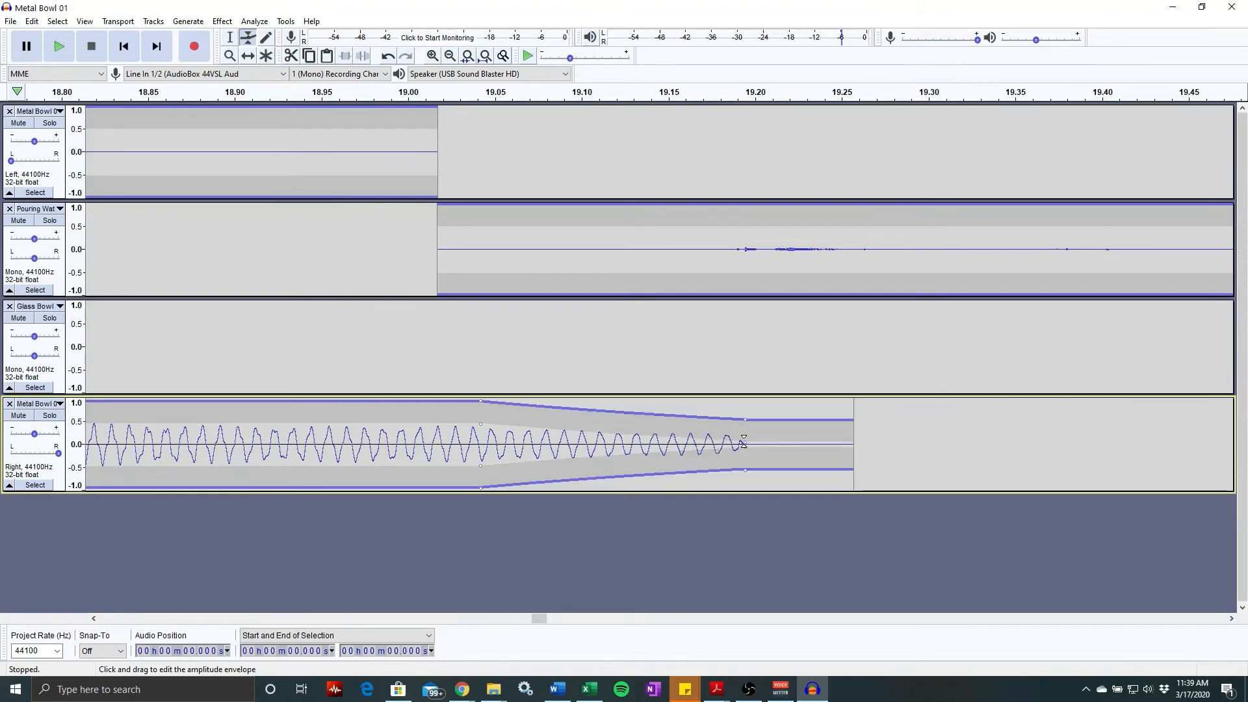
{"action": "left_click_drag", "start_coordinate": [746, 422], "coordinate": [747, 441]}
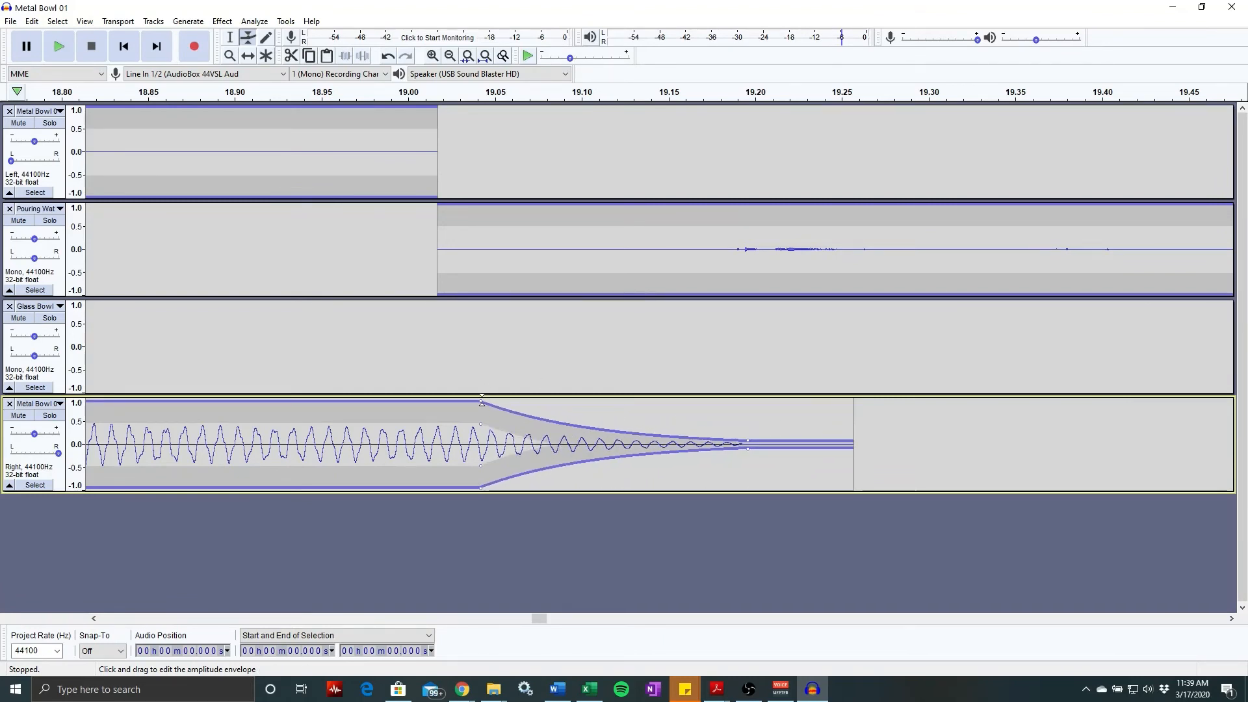
{"action": "left_click_drag", "start_coordinate": [482, 403], "coordinate": [630, 390]}
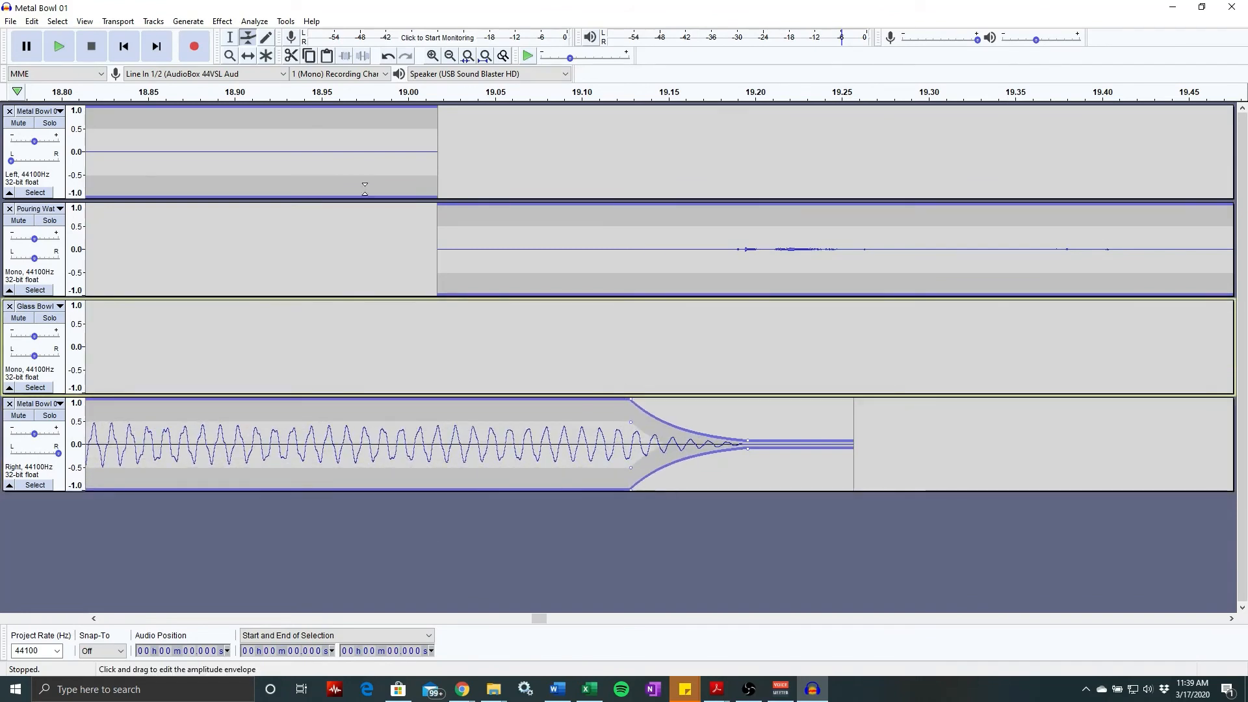
- Play the project from the beginning through the faded Metal Bowl ending and into the Pouring Water and Glass Bowl clips
{"action": "key", "text": "space"}
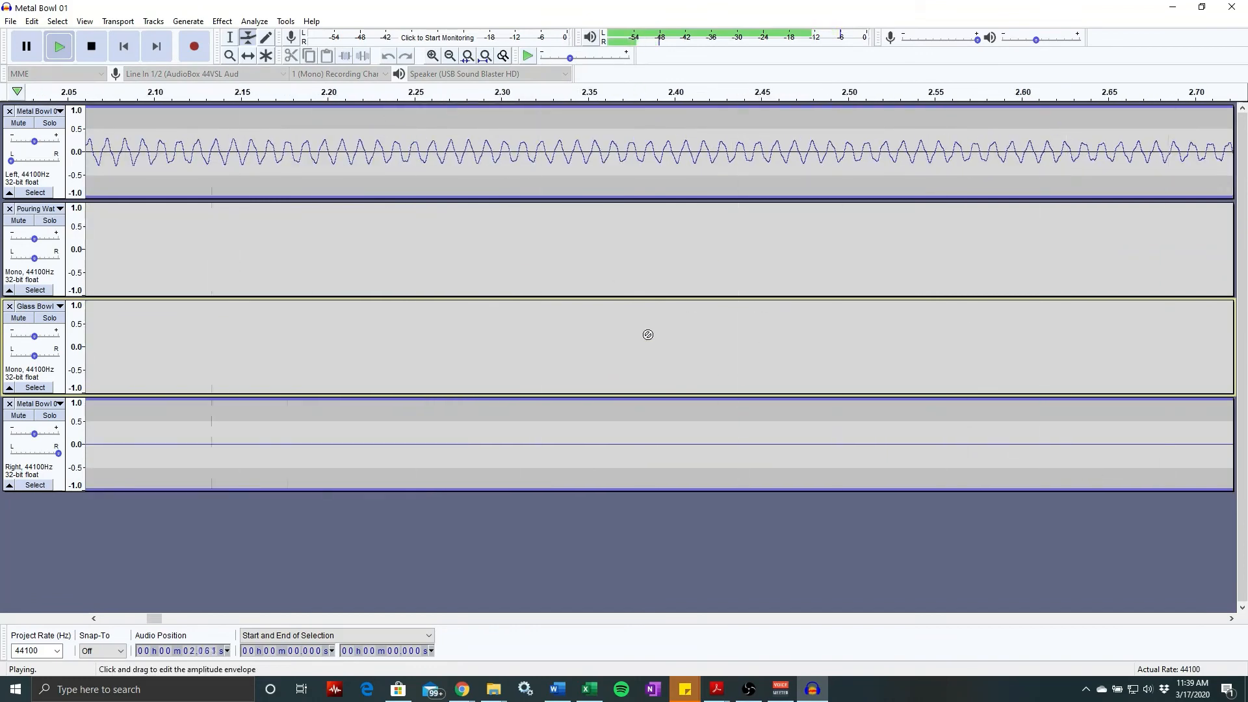
{"action": "scroll", "coordinate": [648, 335], "scroll_direction": "down", "scroll_amount": 6}
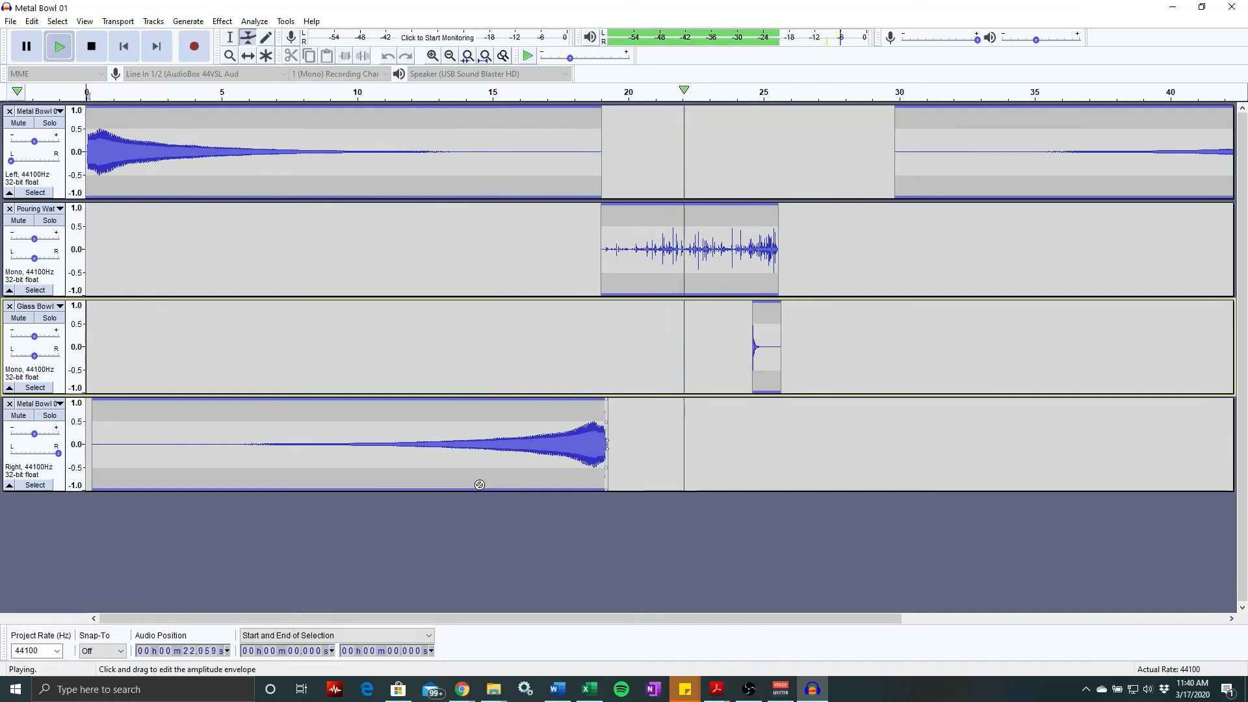
{"action": "key", "text": "space"}
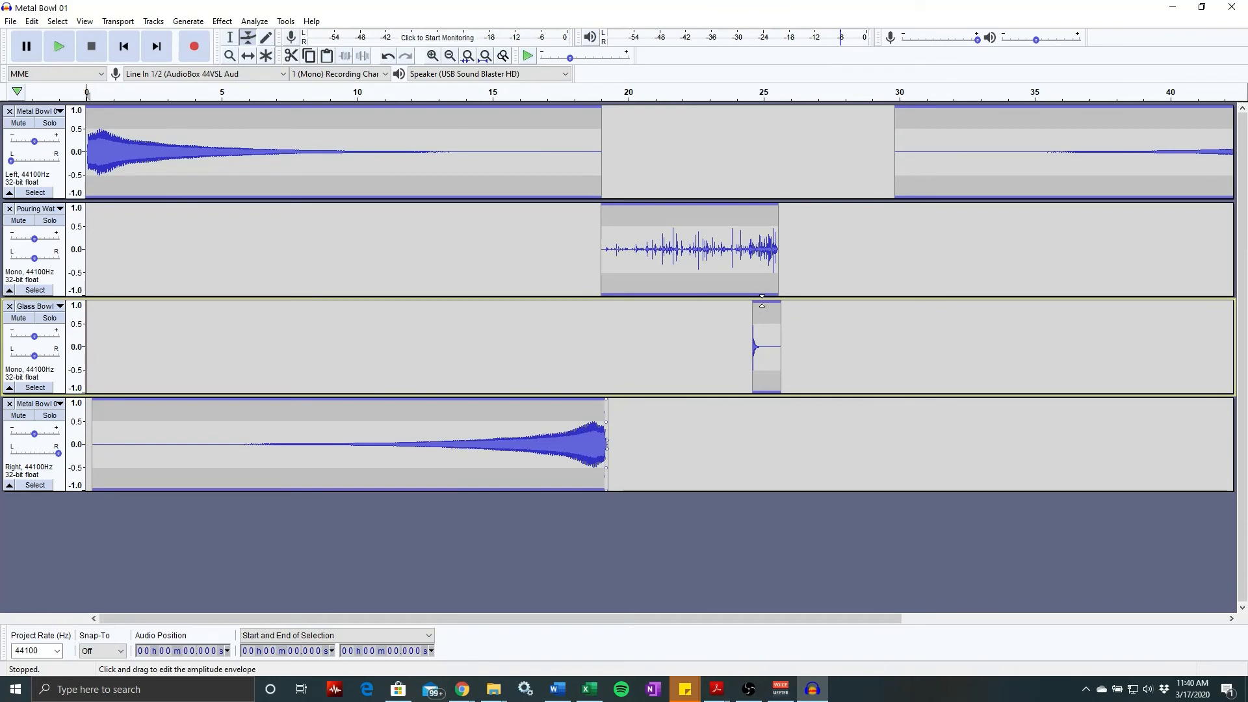
- Undo the envelope edit on the Glass Bowl clip and shift the clip to start at about 25.4 seconds, near Pouring Water's end
{"action": "left_click_drag", "start_coordinate": [762, 307], "coordinate": [780, 365]}
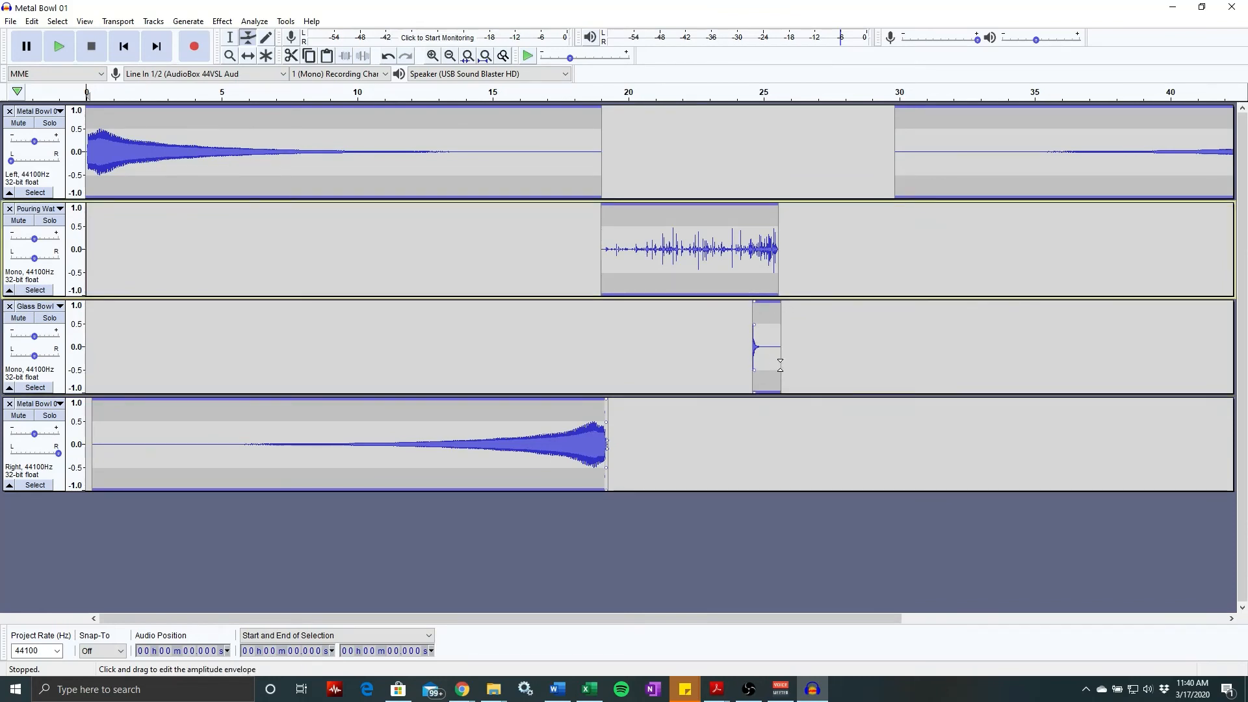
{"action": "key", "text": "ctrl+z"}
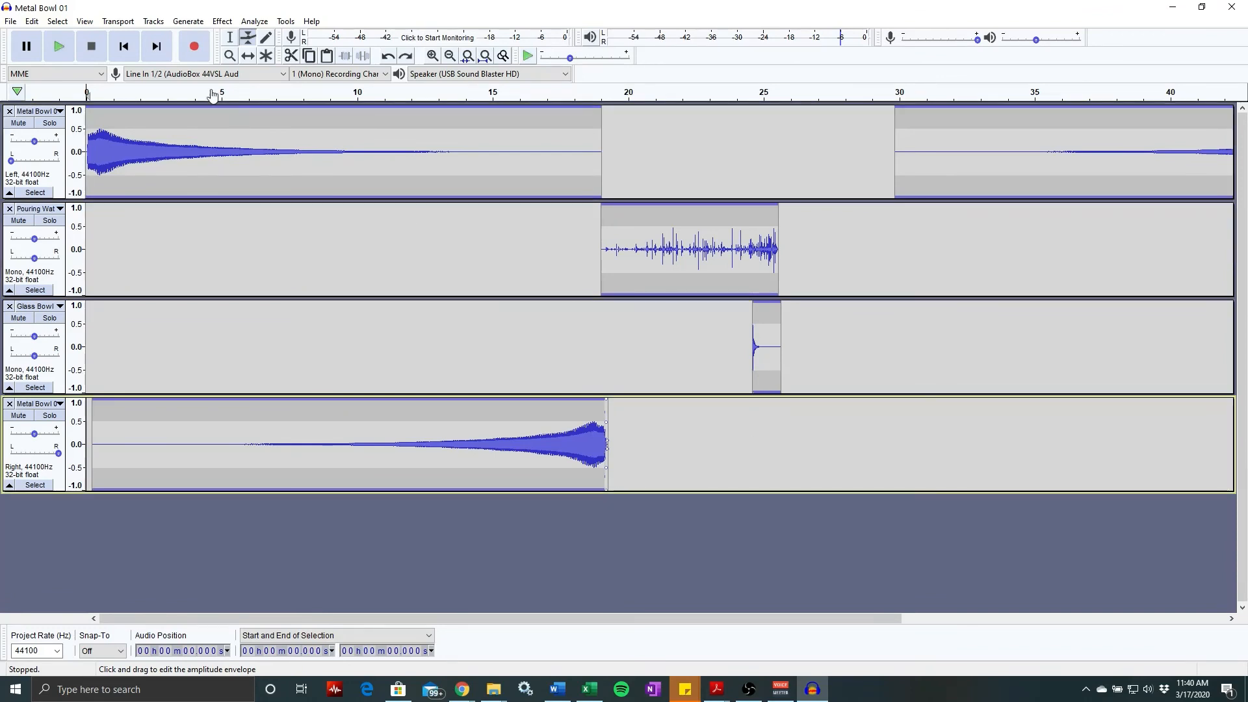
{"action": "left_click", "coordinate": [248, 55]}
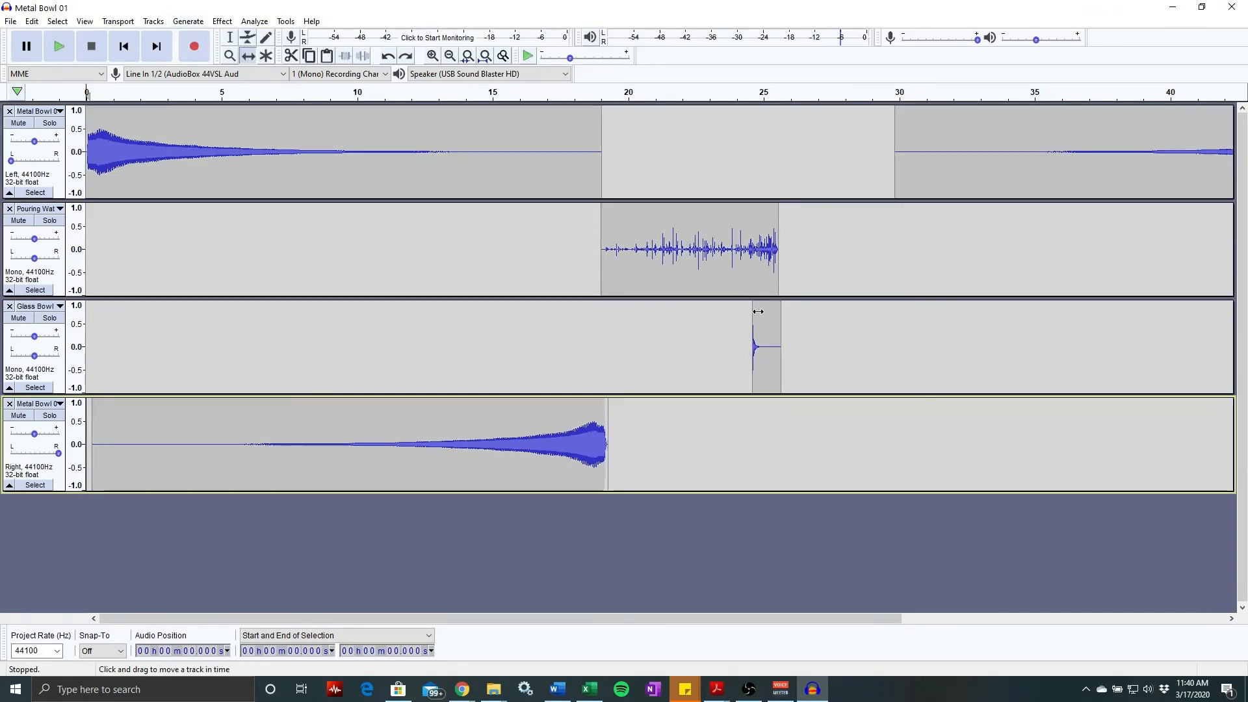
{"action": "left_click_drag", "start_coordinate": [757, 312], "coordinate": [778, 313]}
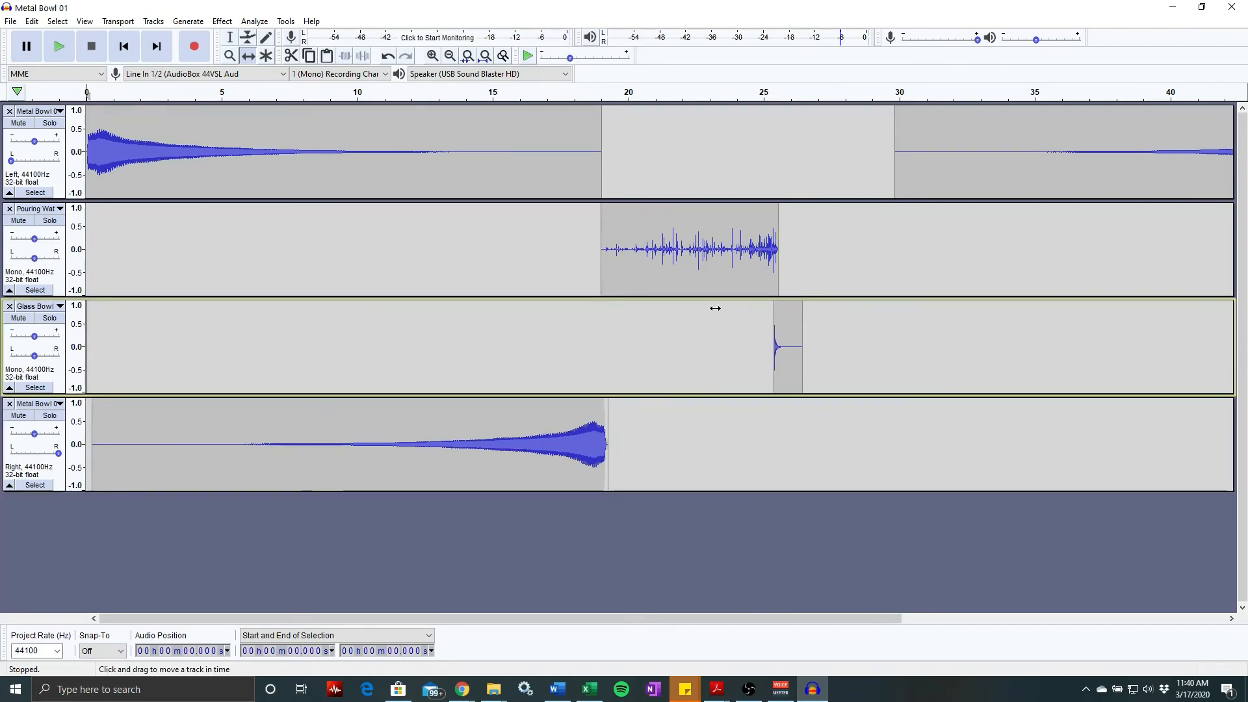
- Play the transition from Pouring Water into the Glass Bowl, starting at about 23.5 seconds and again at about 25 seconds
{"action": "left_click", "coordinate": [724, 96]}
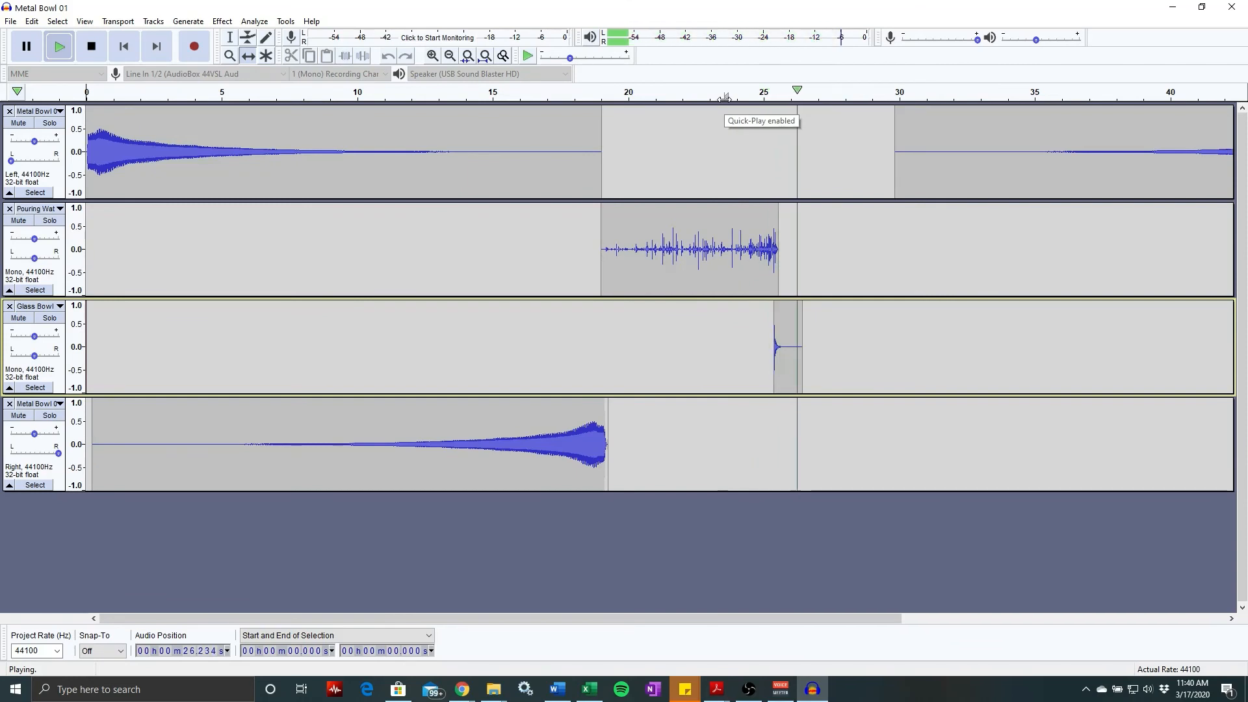
{"action": "key", "text": "space"}
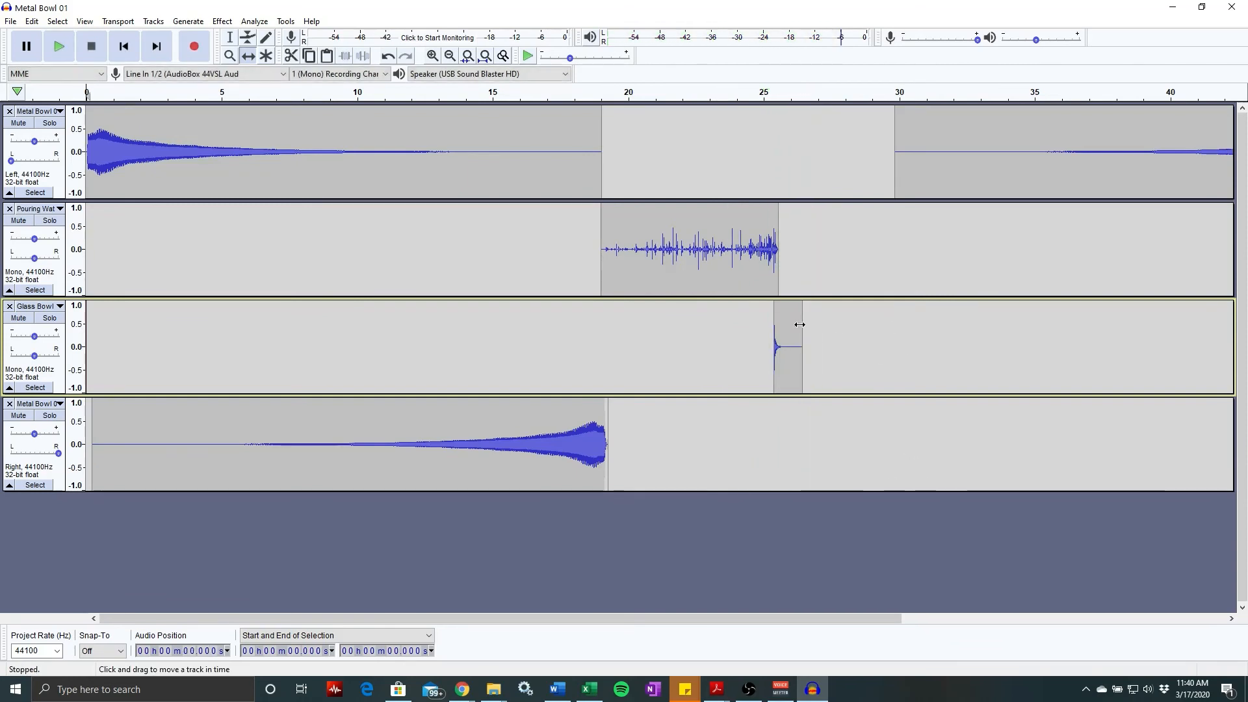
{"action": "left_click", "coordinate": [768, 93]}
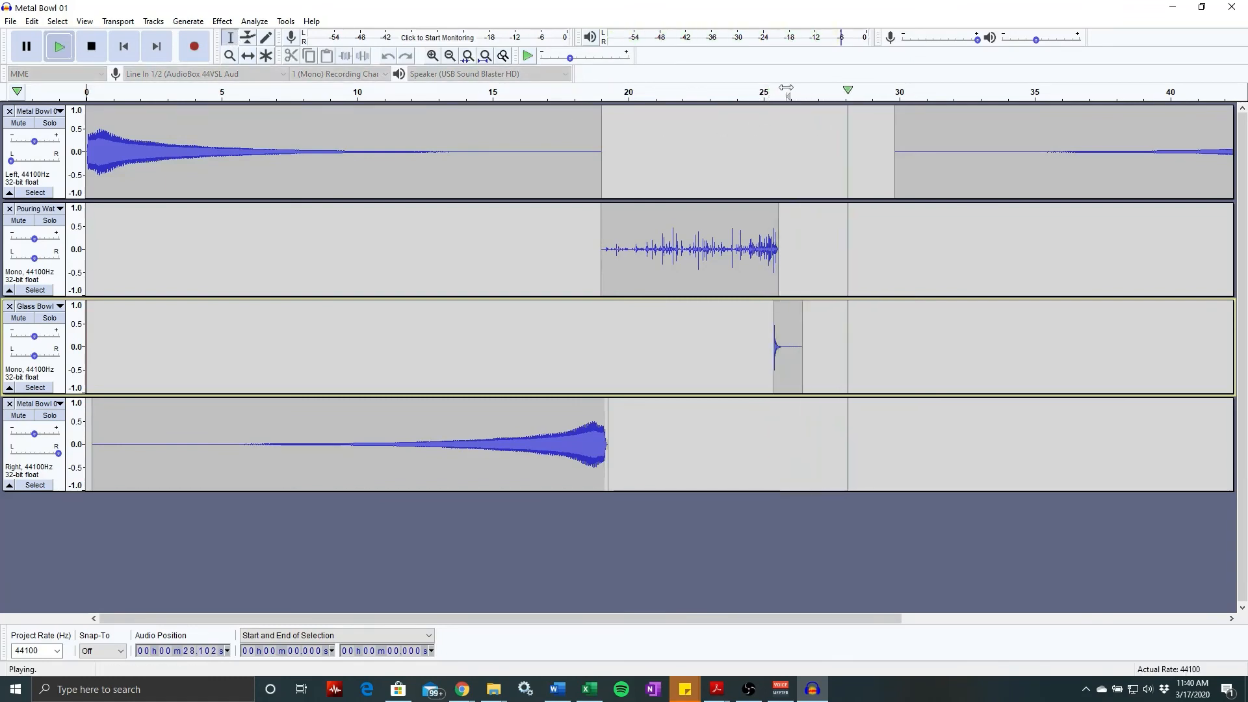
{"action": "key", "text": "space"}
{"action": "key", "text": "space"}
{"action": "key", "text": "space"}
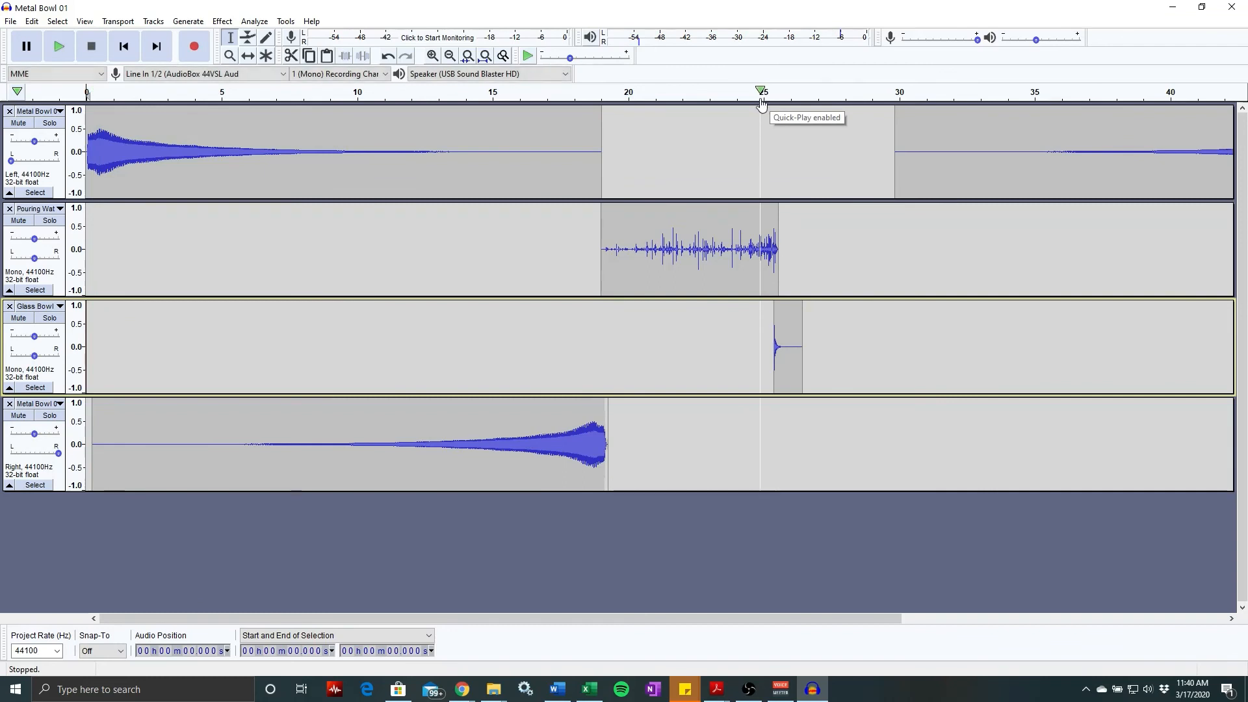
- Nudge the Glass Bowl clip to start at about 25.44 seconds and play the transition from about 24.7 seconds
{"action": "scroll", "coordinate": [774, 165], "scroll_direction": "up", "scroll_amount": 2}
{"action": "scroll", "coordinate": [773, 165], "scroll_direction": "up", "scroll_amount": 2}
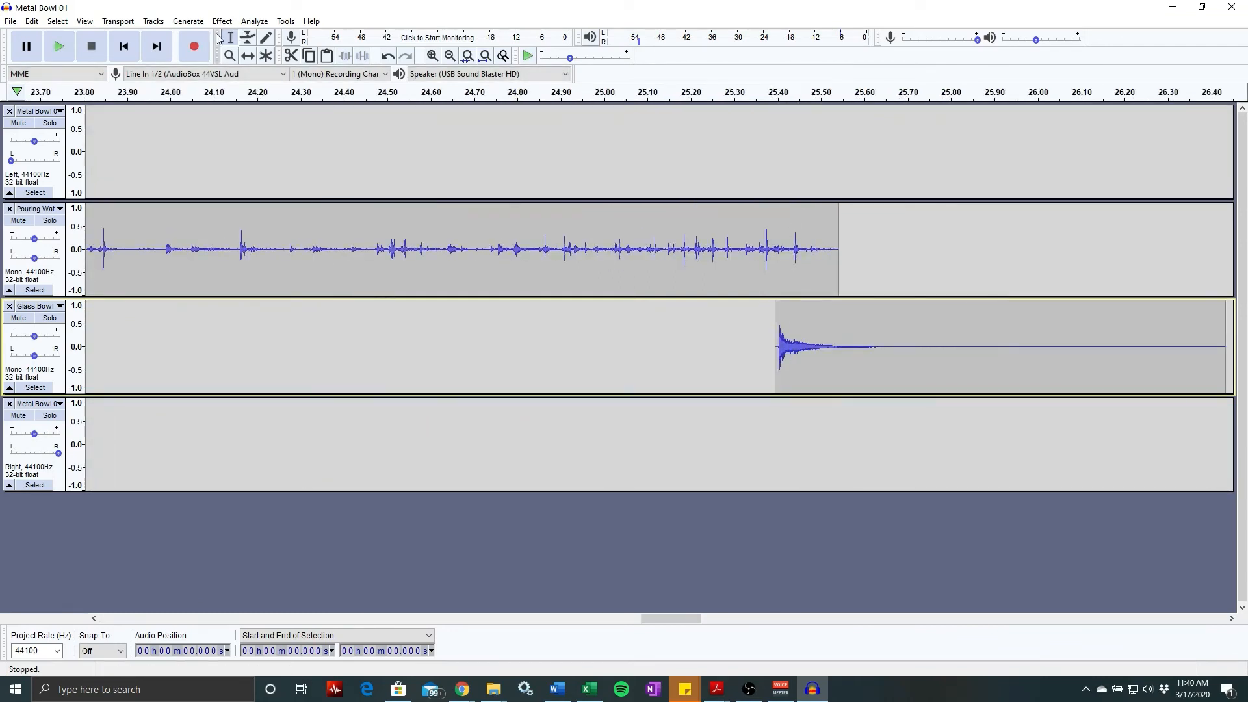
{"action": "left_click", "coordinate": [248, 37]}
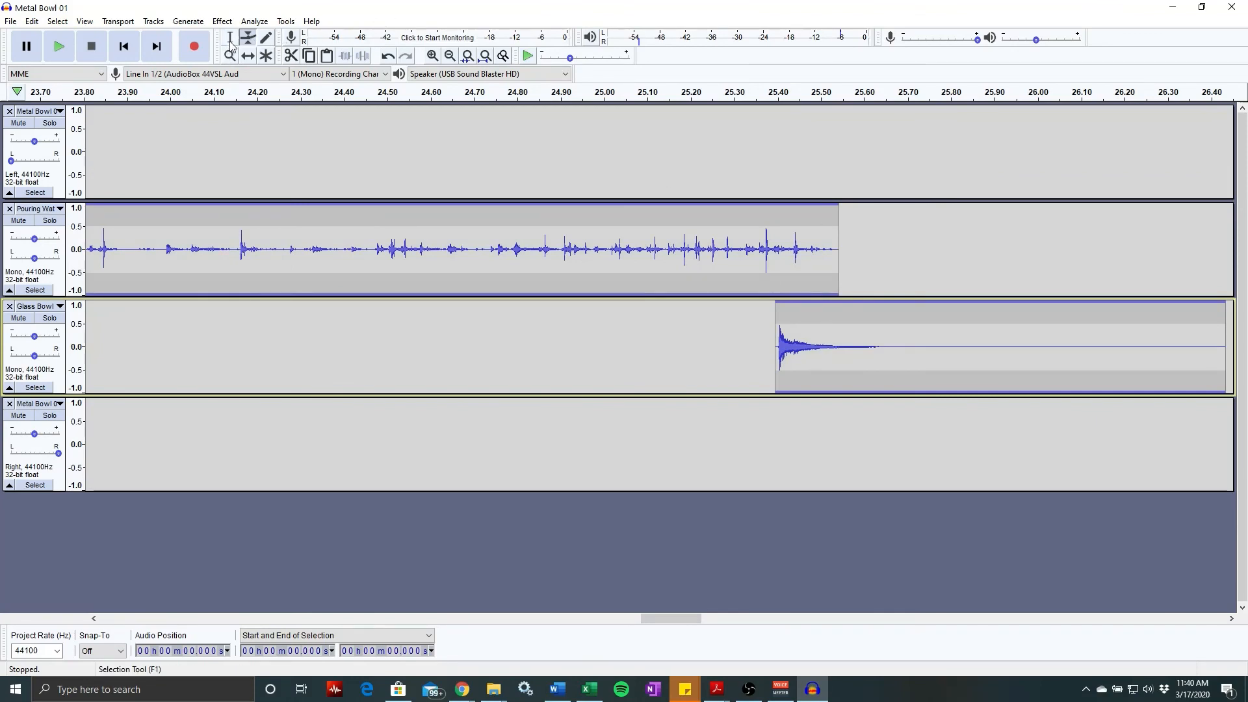
{"action": "left_click", "coordinate": [247, 55]}
{"action": "left_click_drag", "start_coordinate": [784, 304], "coordinate": [806, 305]}
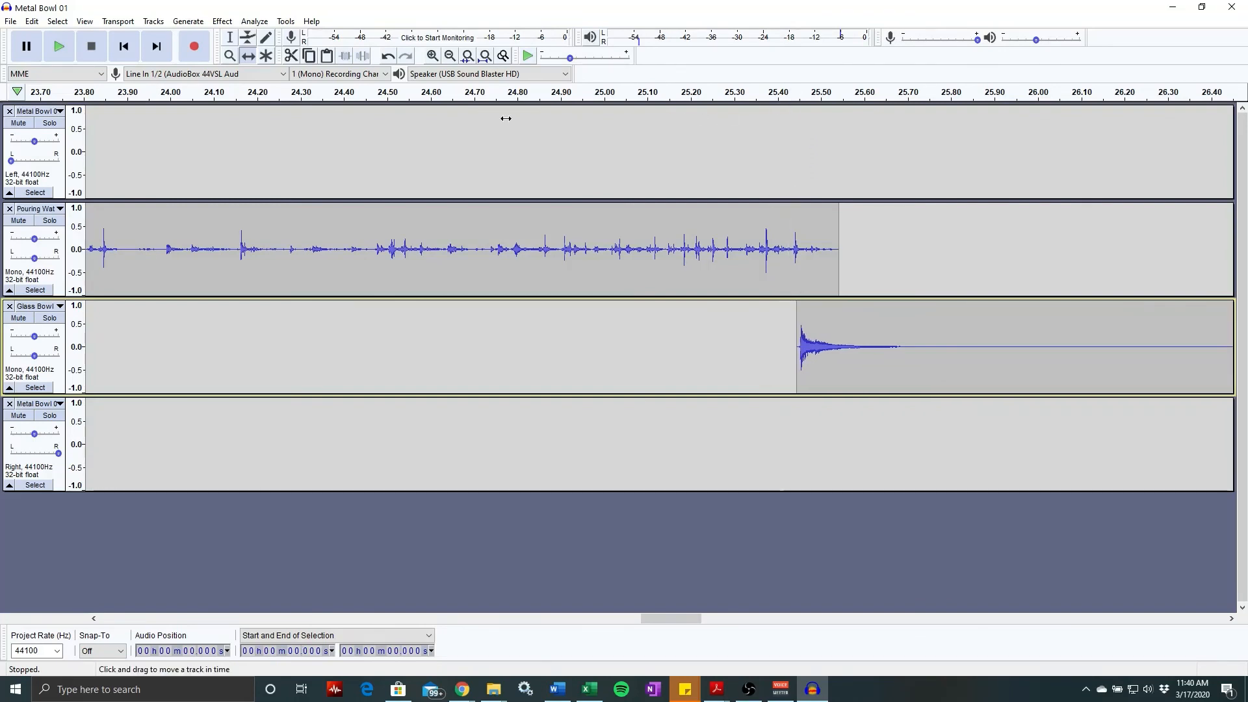
{"action": "left_click", "coordinate": [481, 96]}
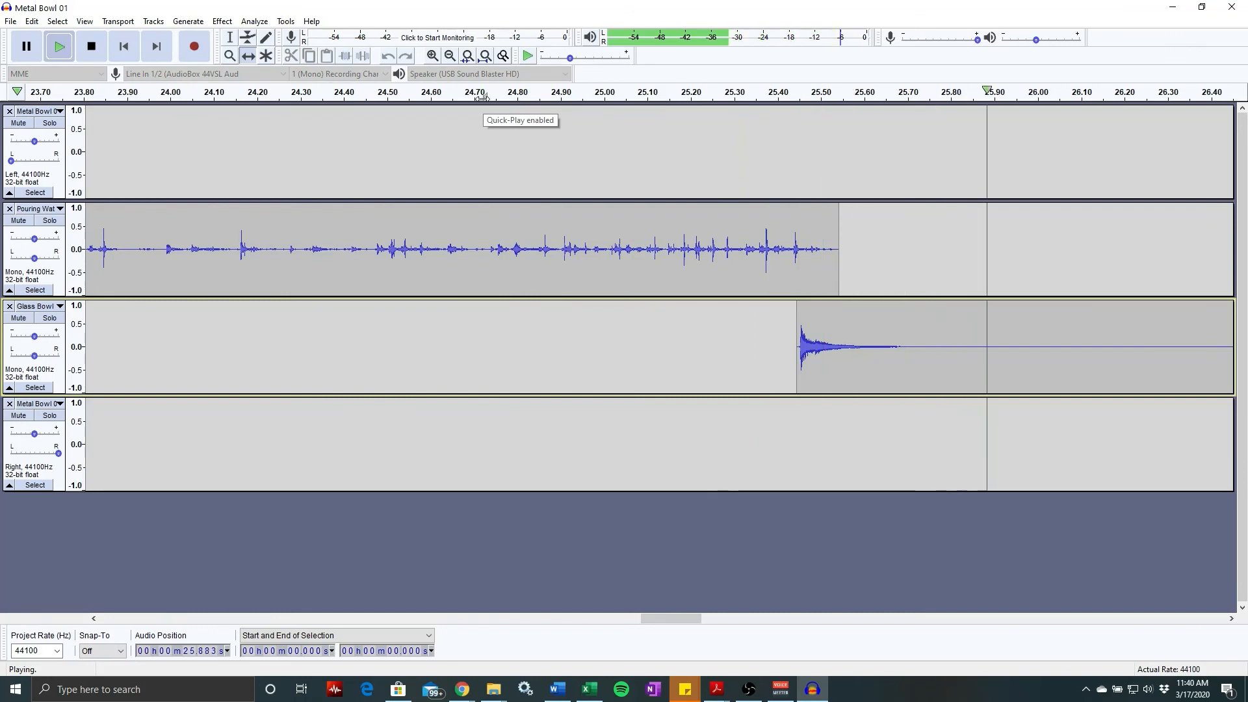
{"action": "left_click", "coordinate": [481, 96]}
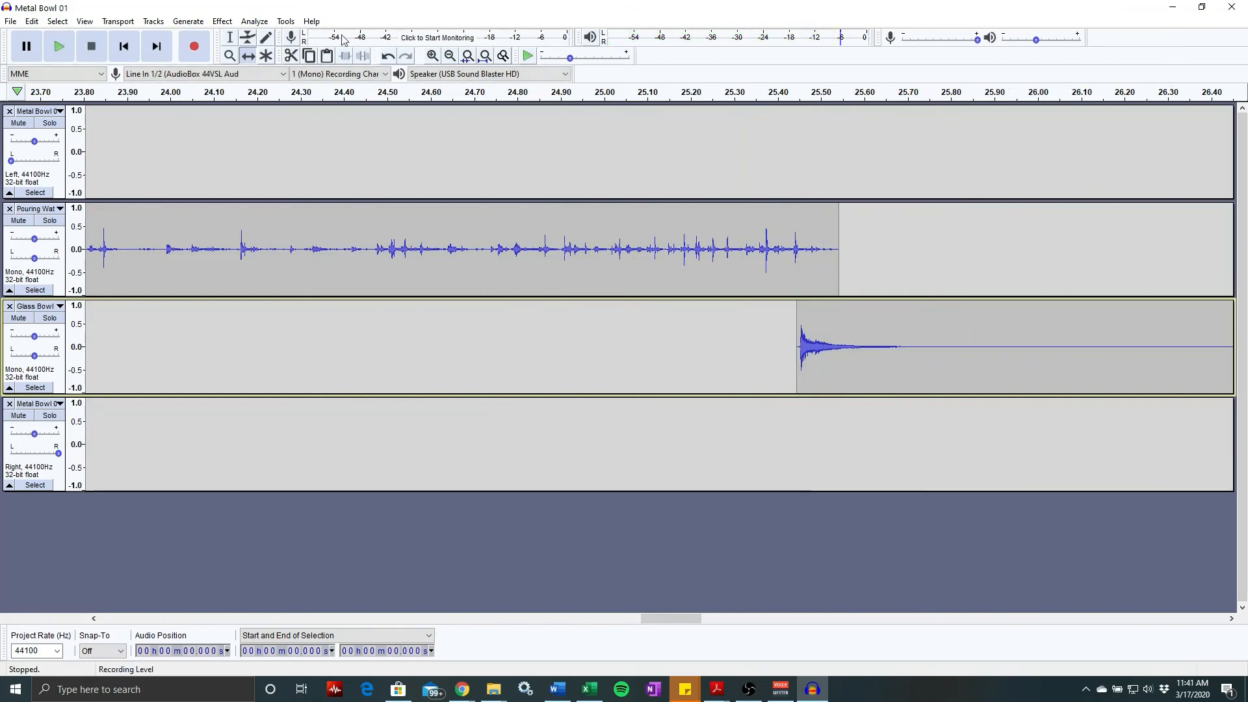
- Place the edit cursor at about 25.43 seconds in the reversed Metal Bowl track, level with the Glass Bowl clip's start
{"action": "left_click", "coordinate": [232, 37]}
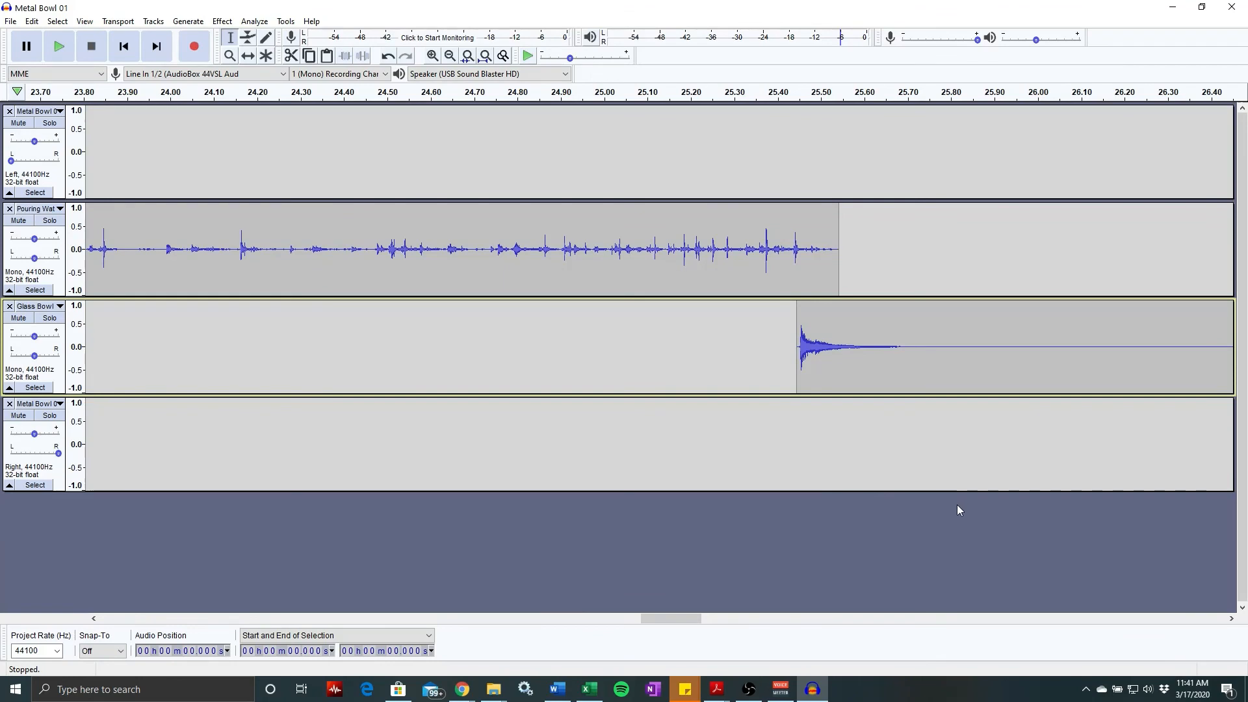
{"action": "left_click", "coordinate": [776, 442]}
{"action": "scroll", "coordinate": [775, 442], "scroll_direction": "down", "scroll_amount": 4}
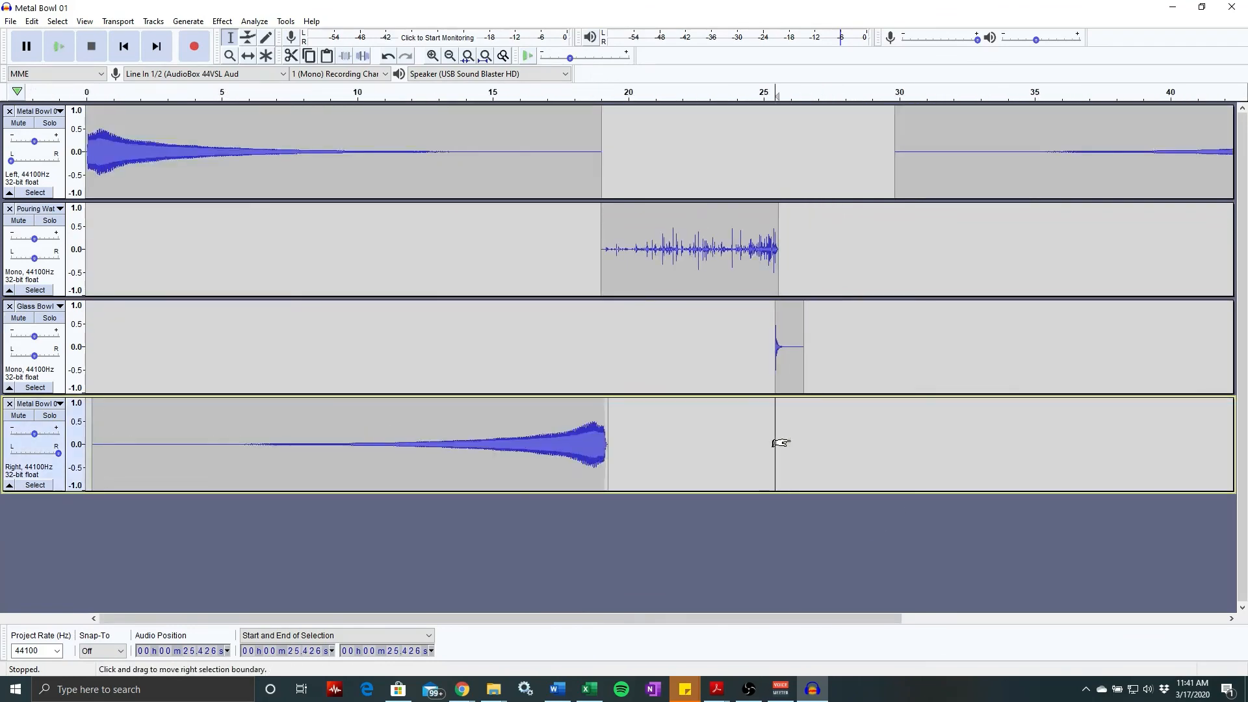